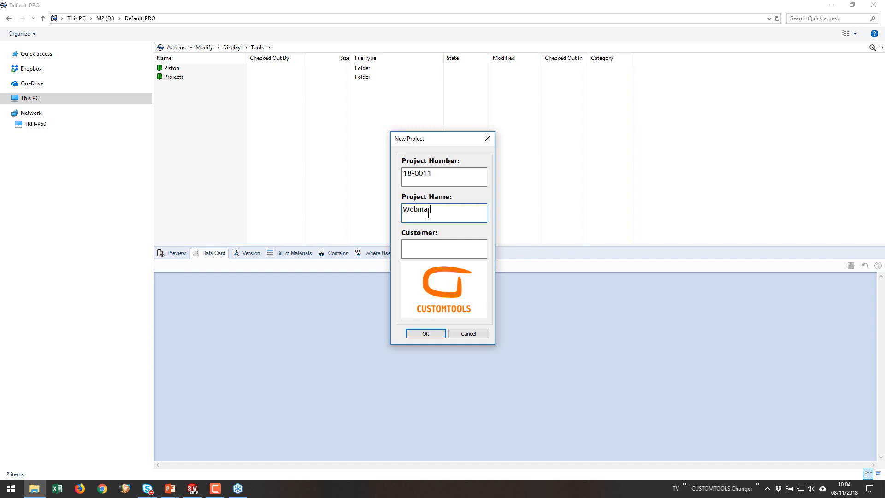
Step: Enter "You" as the customer for the Webinar project and create the project
{"action": "left_click", "coordinate": [429, 244]}
{"action": "type", "text": "You"}
{"action": "left_click", "coordinate": [426, 334]}
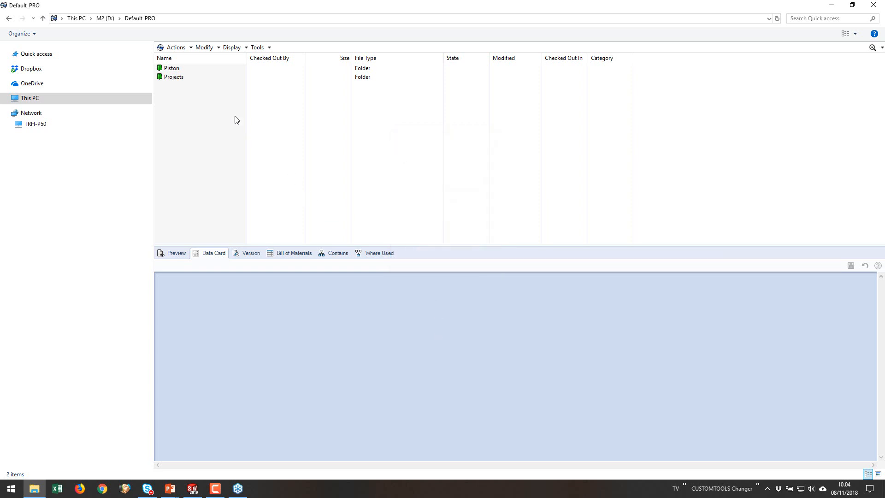
Step: Open the Projects folder and view the data card of the new 18-0011 folder
{"action": "left_click", "coordinate": [180, 80]}
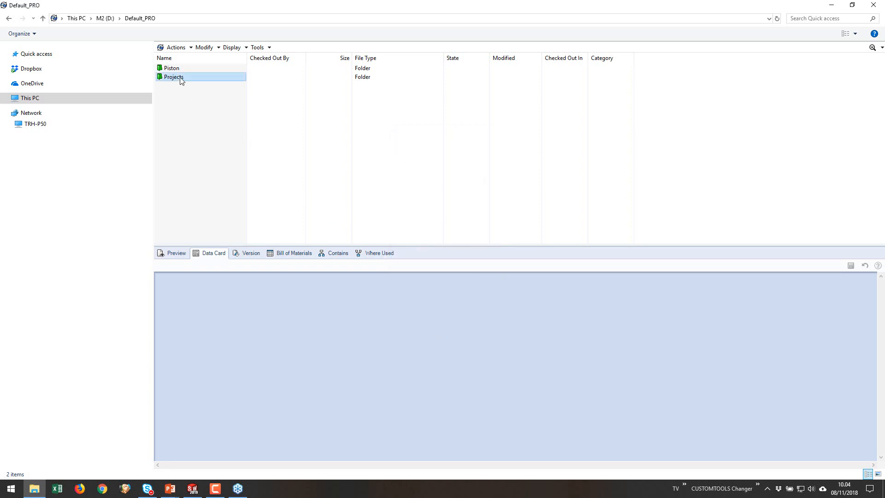
{"action": "double_click", "coordinate": [180, 78]}
{"action": "left_click", "coordinate": [182, 147]}
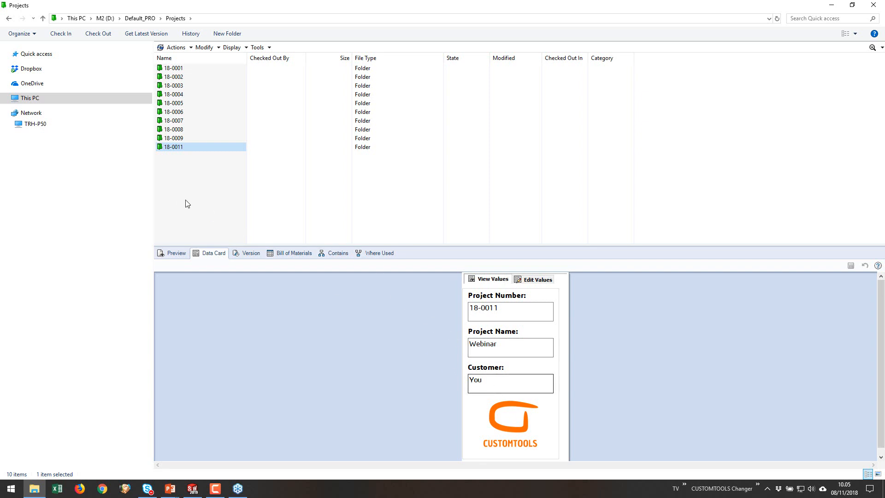
Step: Create a text document in the 18-0011 project folder, keeping its default file name
{"action": "double_click", "coordinate": [175, 148]}
{"action": "right_click", "coordinate": [220, 114]}
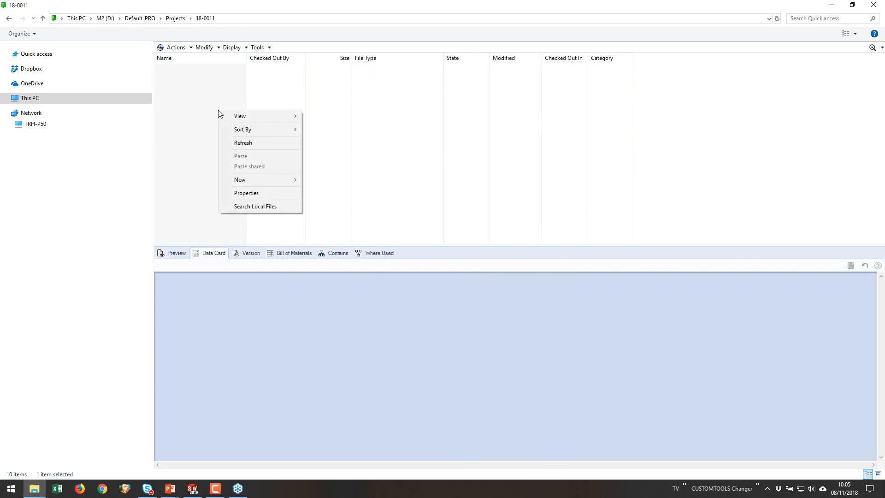
{"action": "mouse_move", "coordinate": [268, 180]}
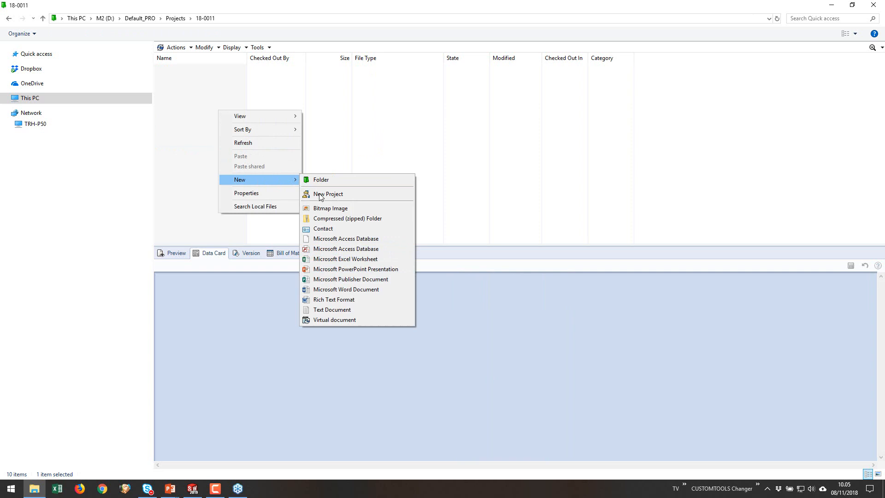
{"action": "left_click", "coordinate": [325, 309]}
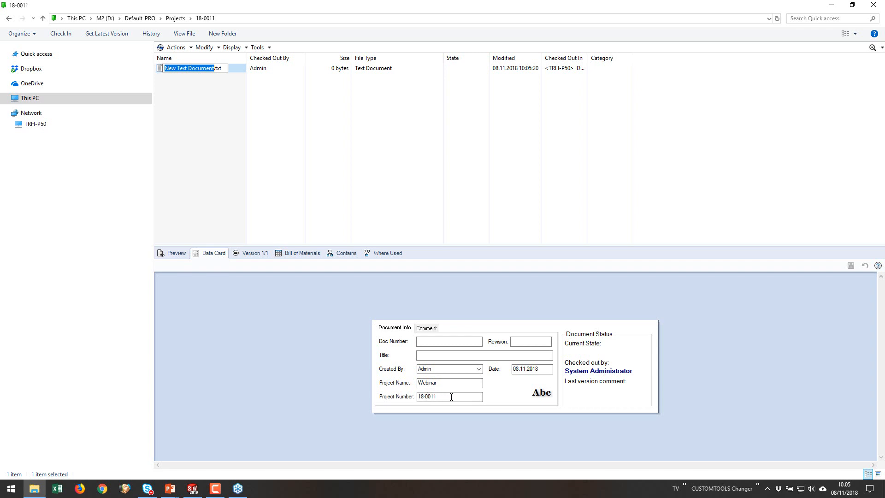
{"action": "left_click", "coordinate": [372, 160]}
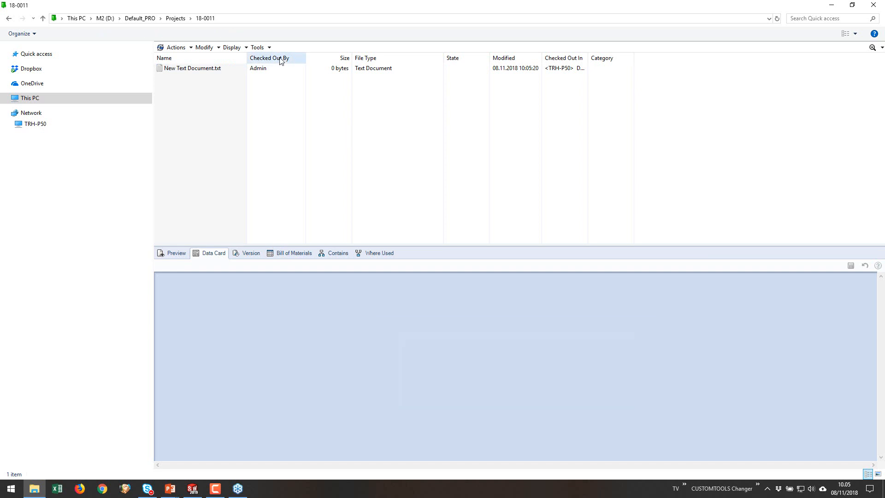
Step: Open the Default_PRO vault's Text Card (txt) file card for editing from the PDM administration tool
{"action": "left_click", "coordinate": [267, 48]}
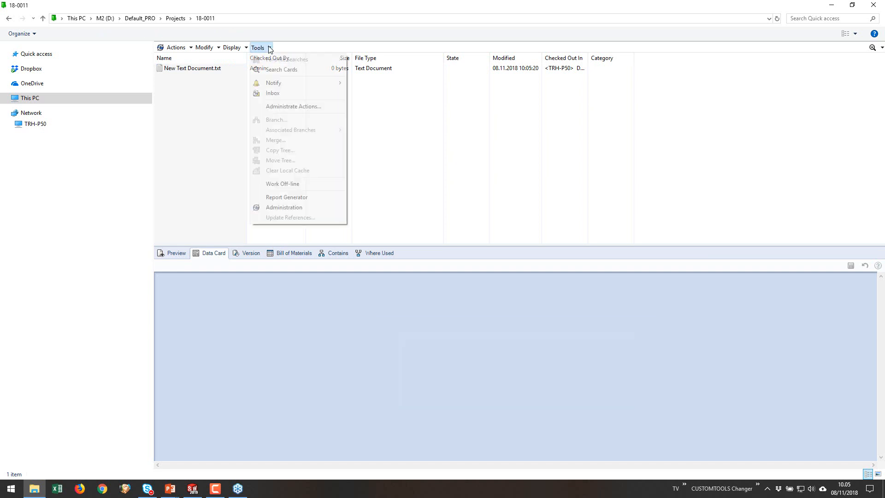
{"action": "left_click", "coordinate": [280, 207]}
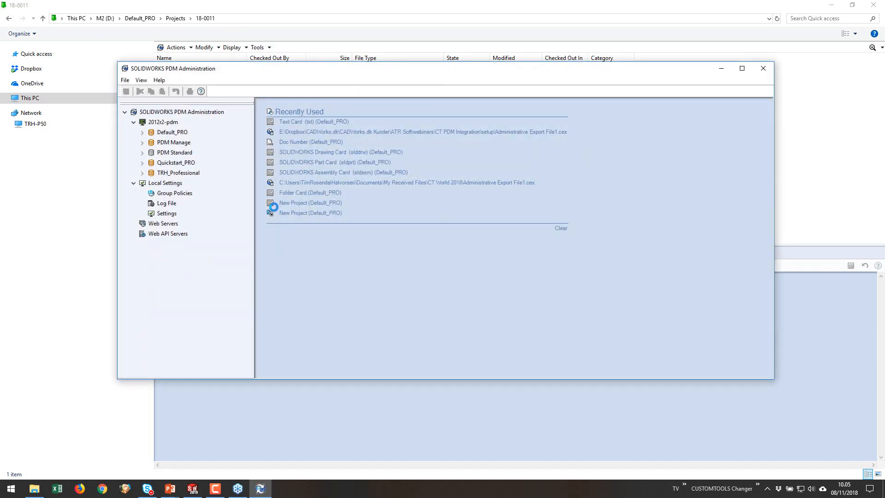
{"action": "left_click", "coordinate": [150, 163]}
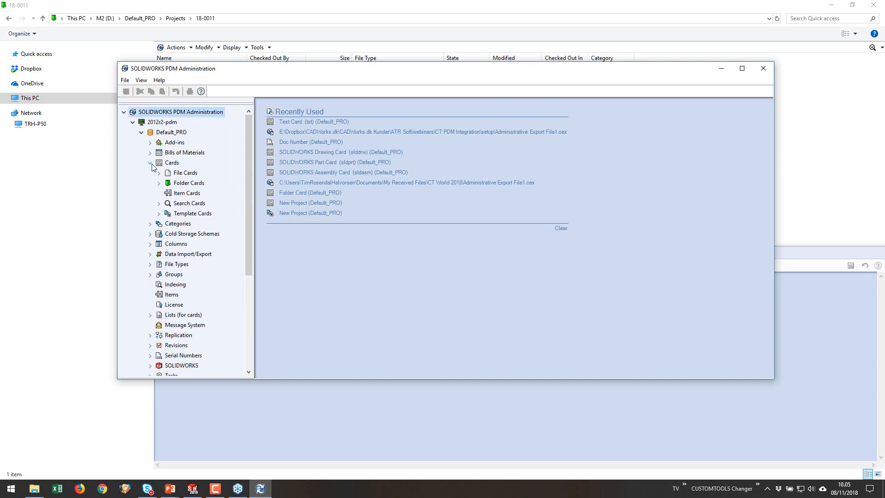
{"action": "left_click", "coordinate": [158, 173]}
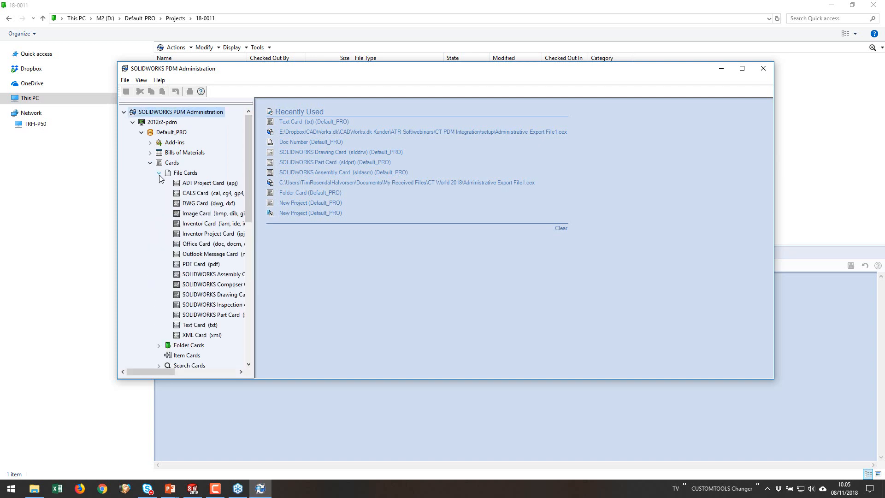
{"action": "left_click", "coordinate": [189, 325]}
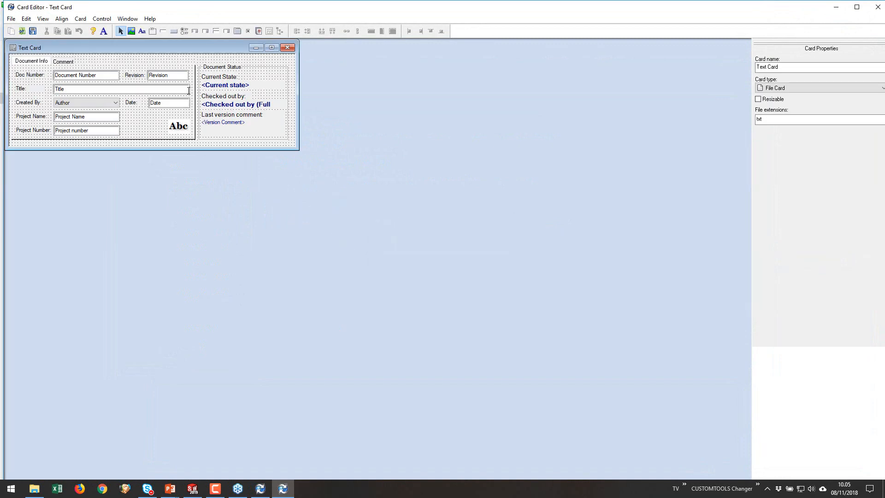
Step: Try the text "Default" as the Title field's default value, then close the card editor and the administration tool
{"action": "left_click", "coordinate": [189, 91]}
{"action": "left_click", "coordinate": [814, 257]}
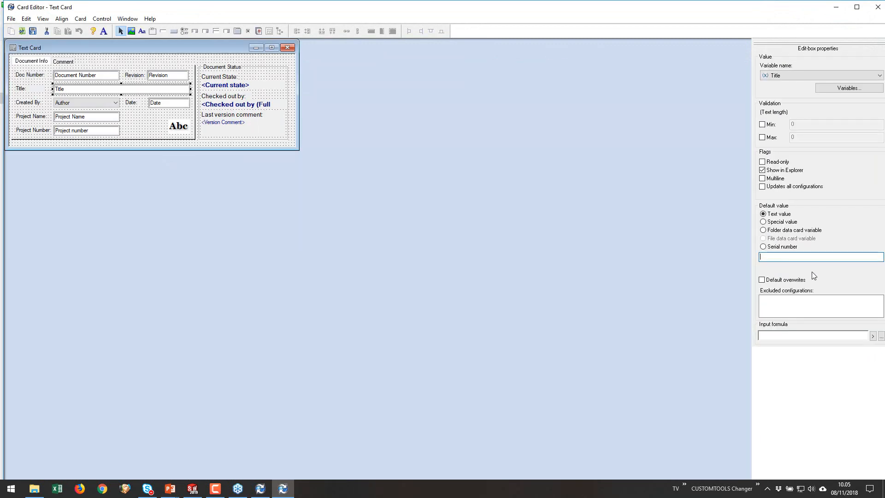
{"action": "type", "text": "Default"}
{"action": "left_click", "coordinate": [877, 7]}
{"action": "left_click", "coordinate": [483, 266]}
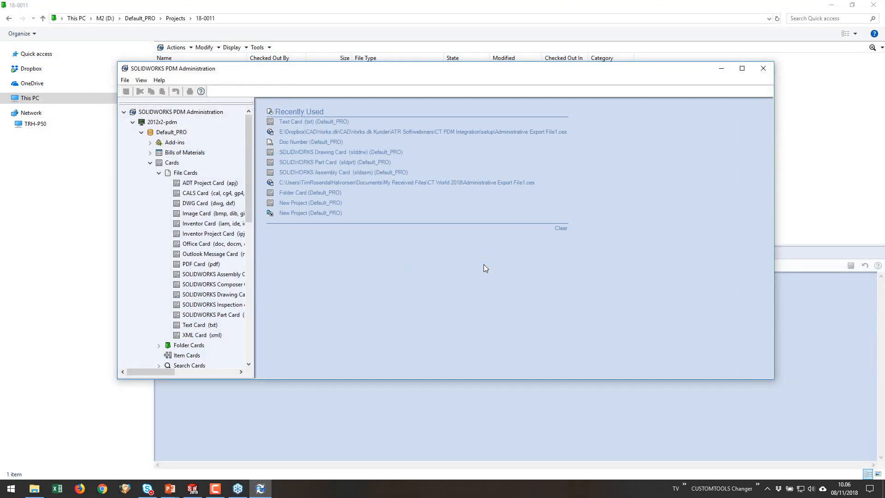
{"action": "left_click", "coordinate": [763, 68]}
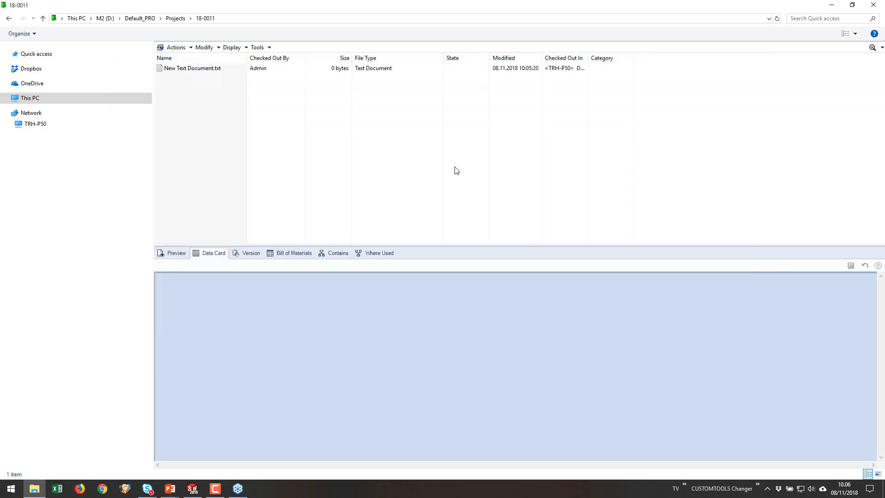
Step: Switch to SOLIDWORKS and create a new part from the simple_part template
{"action": "left_click", "coordinate": [189, 490]}
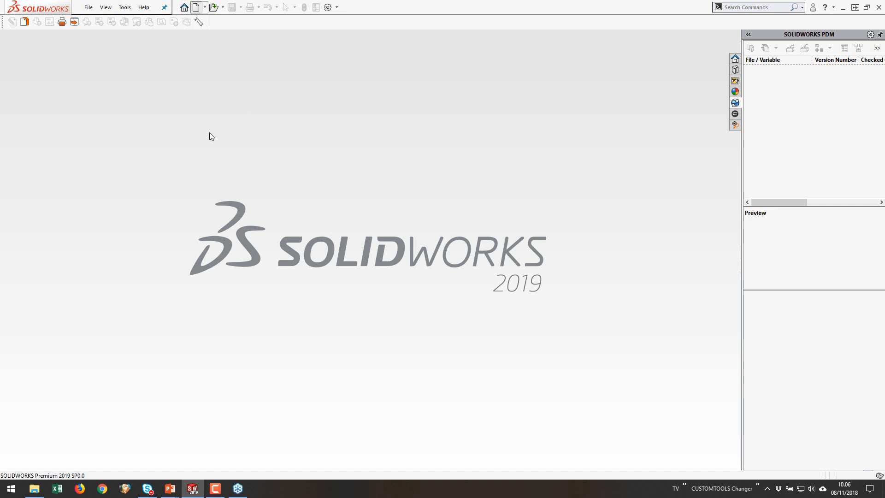
{"action": "key", "text": "ctrl+n"}
{"action": "left_click", "coordinate": [192, 213]}
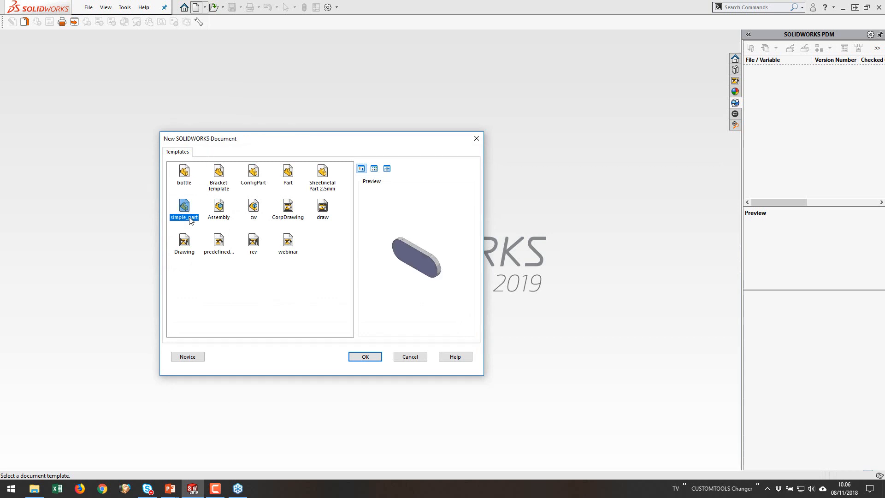
{"action": "left_click", "coordinate": [373, 361]}
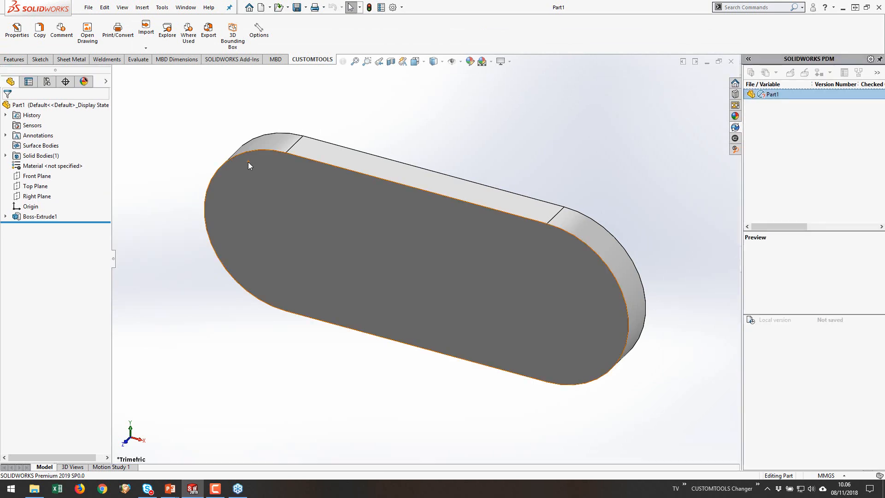
Step: In the part's CUSTOMTOOLS properties, enter the description "Simple Part" and set the type to Built
{"action": "left_click", "coordinate": [18, 32]}
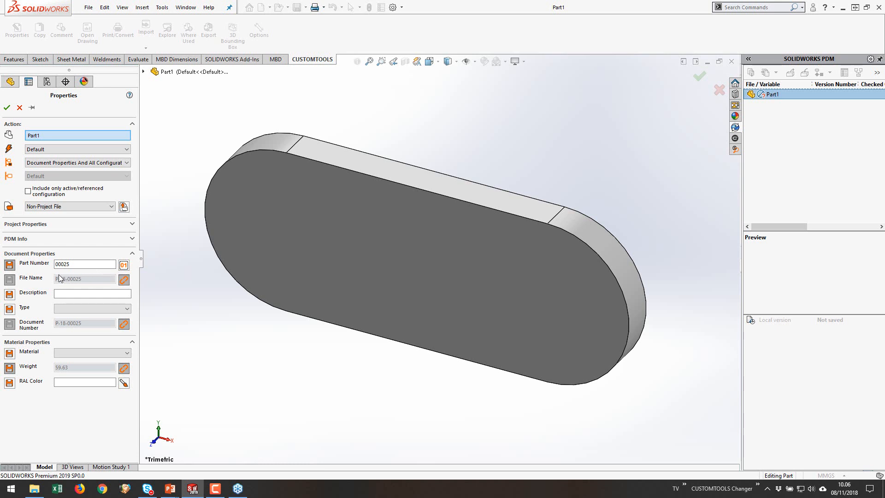
{"action": "left_click", "coordinate": [91, 293]}
{"action": "type", "text": "Simple Part"}
{"action": "left_click", "coordinate": [88, 309]}
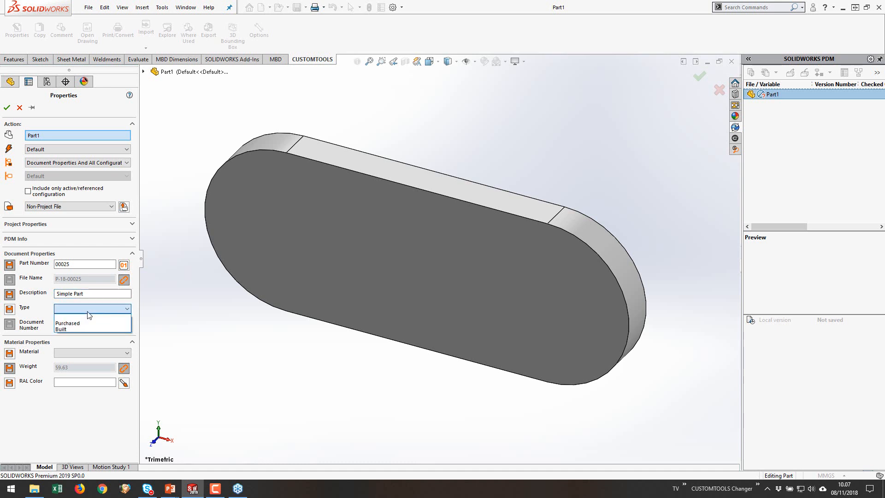
{"action": "left_click", "coordinate": [76, 329]}
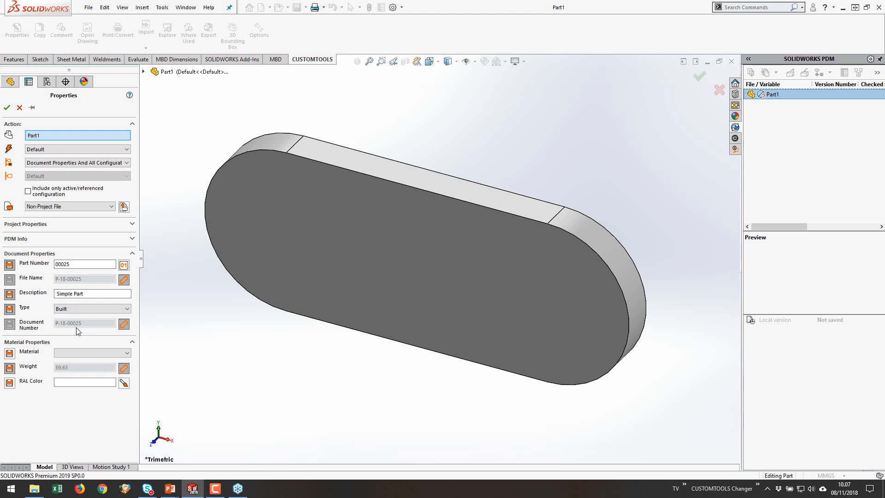
Step: Set the part's material to Cast Alloy Steel and its RAL color to RAL 1003 Signal yellow
{"action": "left_click", "coordinate": [73, 355]}
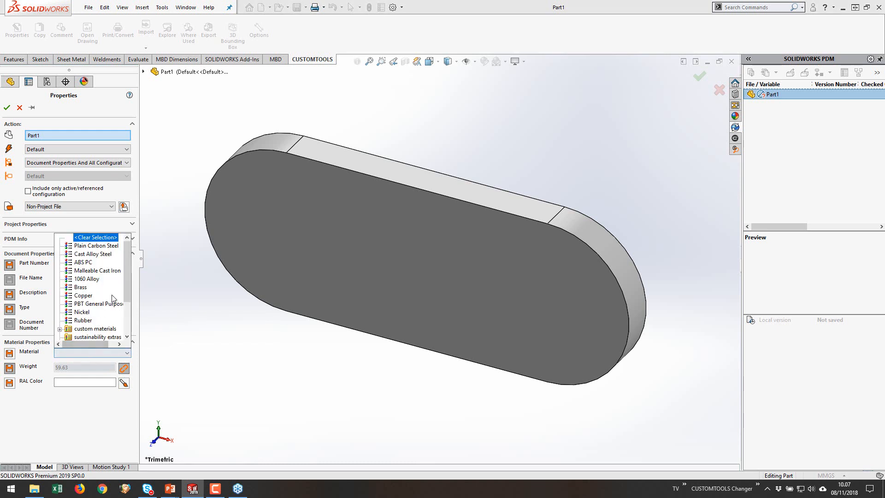
{"action": "left_click_drag", "start_coordinate": [128, 281], "coordinate": [128, 290]}
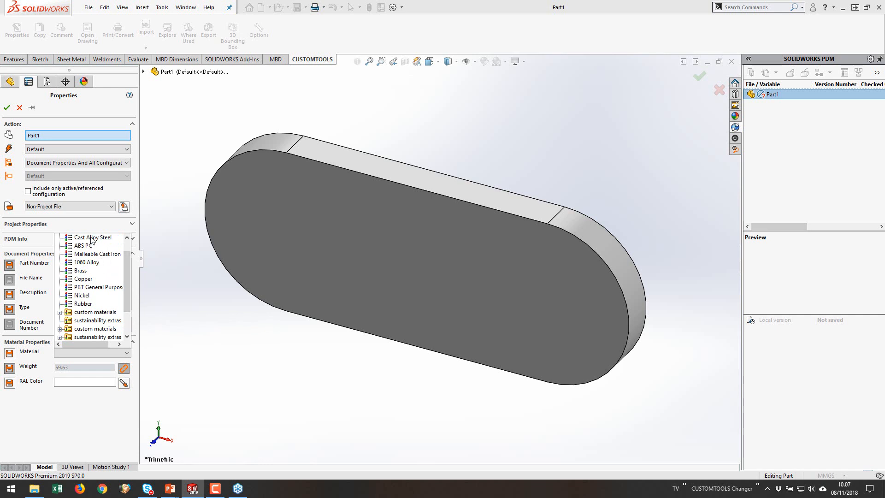
{"action": "left_click", "coordinate": [92, 237]}
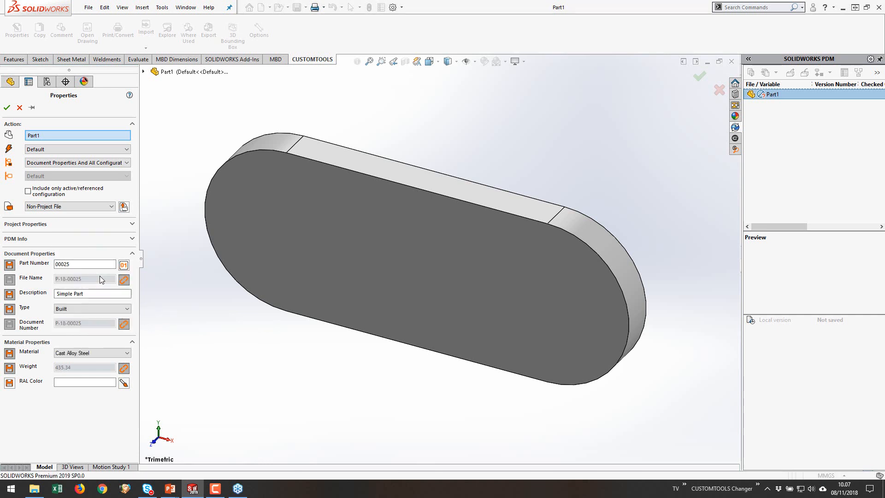
{"action": "left_click", "coordinate": [124, 382]}
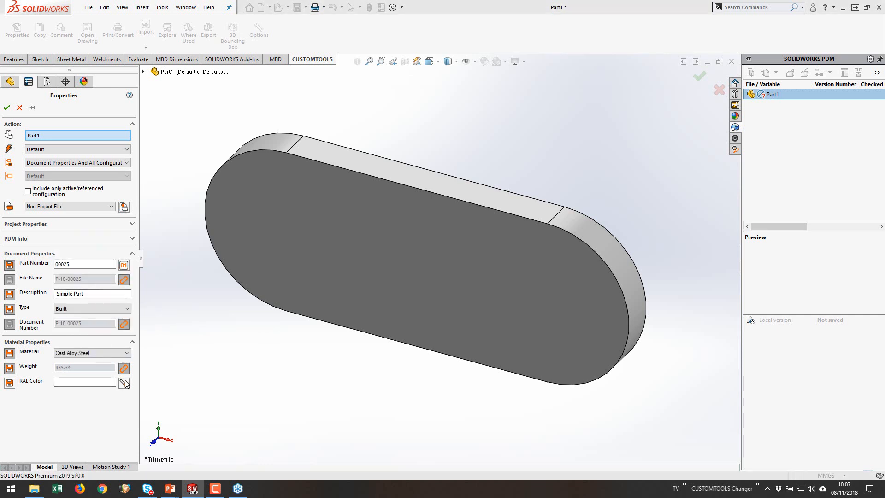
{"action": "left_click", "coordinate": [162, 355]}
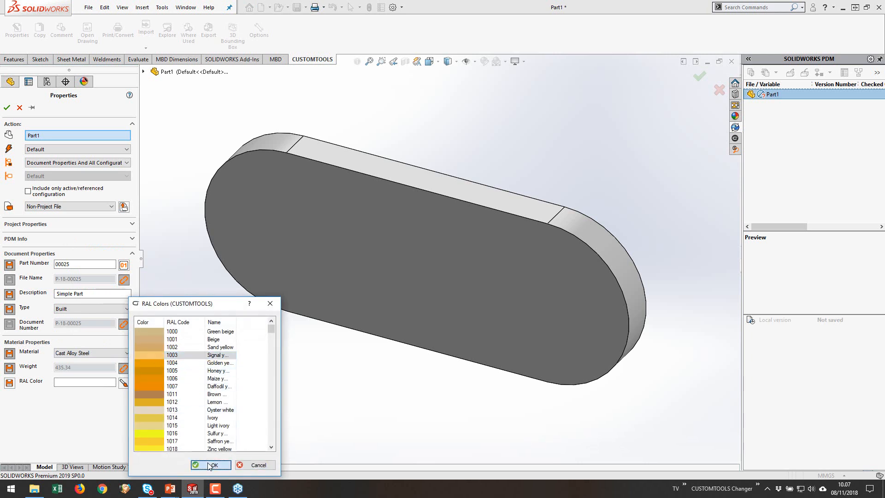
{"action": "left_click", "coordinate": [214, 465]}
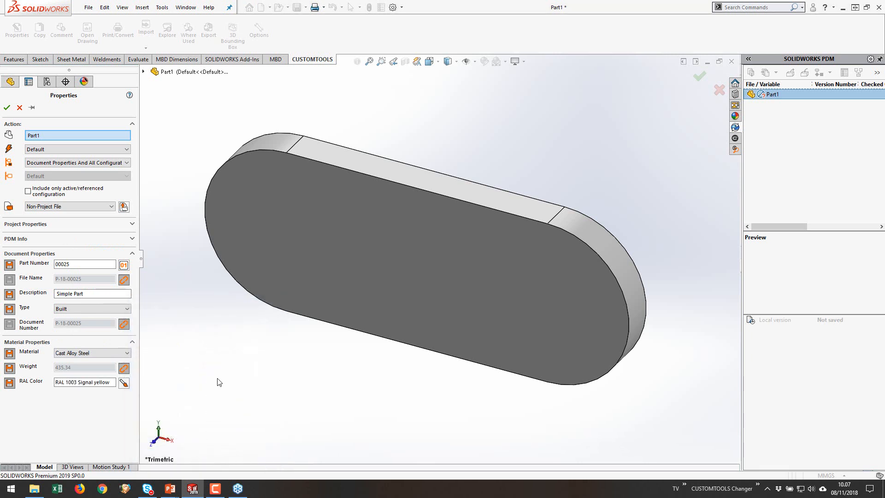
Step: Apply the properties and save the part as P-18-00025.SLDPRT in the Projects\18-0011 folder
{"action": "left_click", "coordinate": [7, 109]}
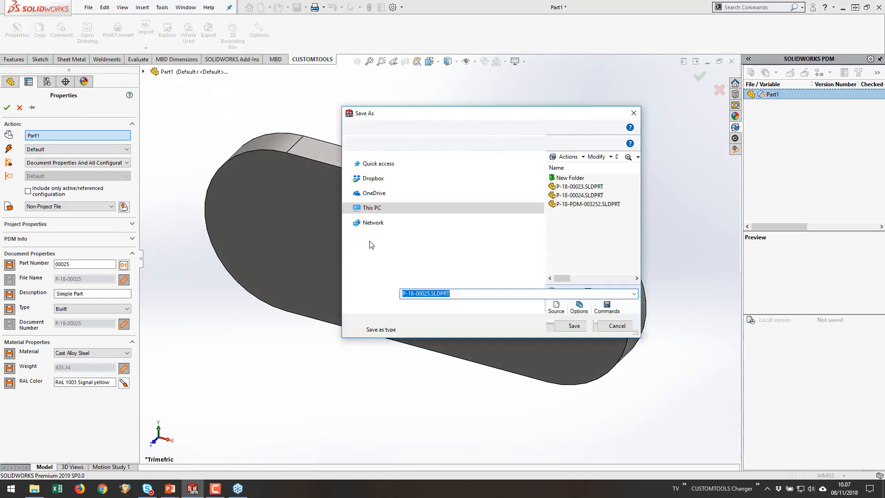
{"action": "double_click", "coordinate": [604, 115]}
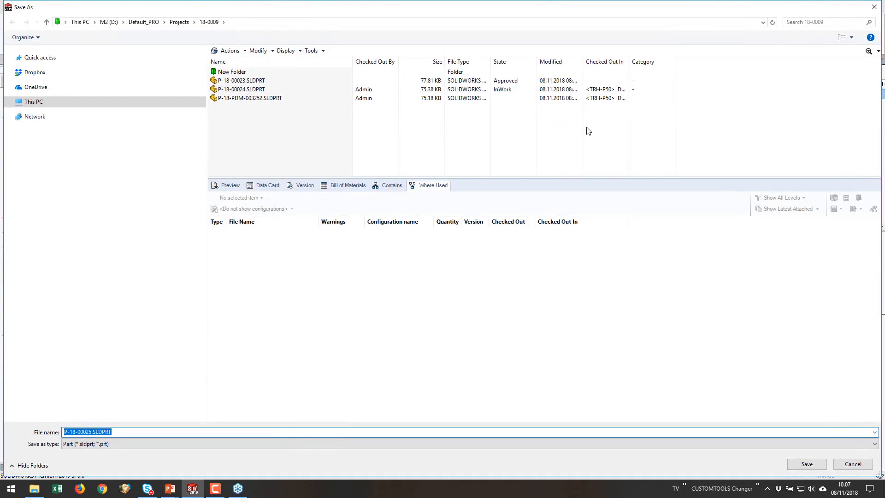
{"action": "left_click", "coordinate": [178, 24]}
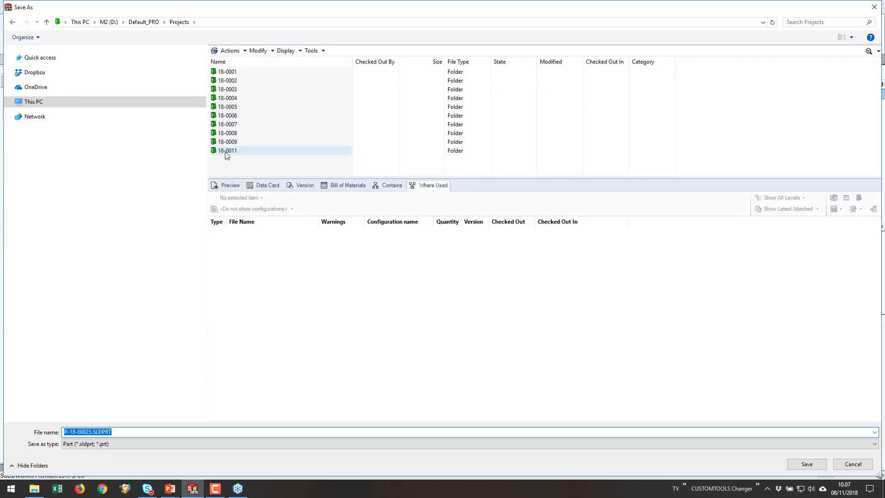
{"action": "left_click", "coordinate": [226, 152]}
{"action": "double_click", "coordinate": [225, 151]}
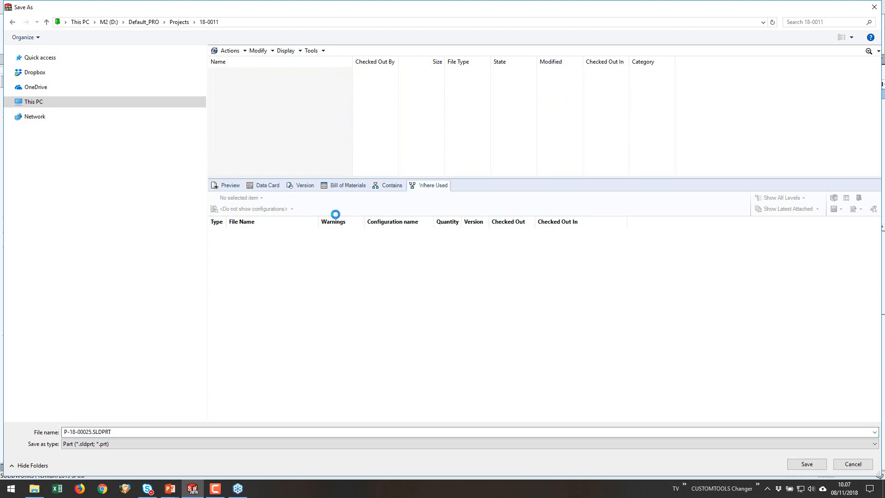
{"action": "left_click", "coordinate": [806, 466]}
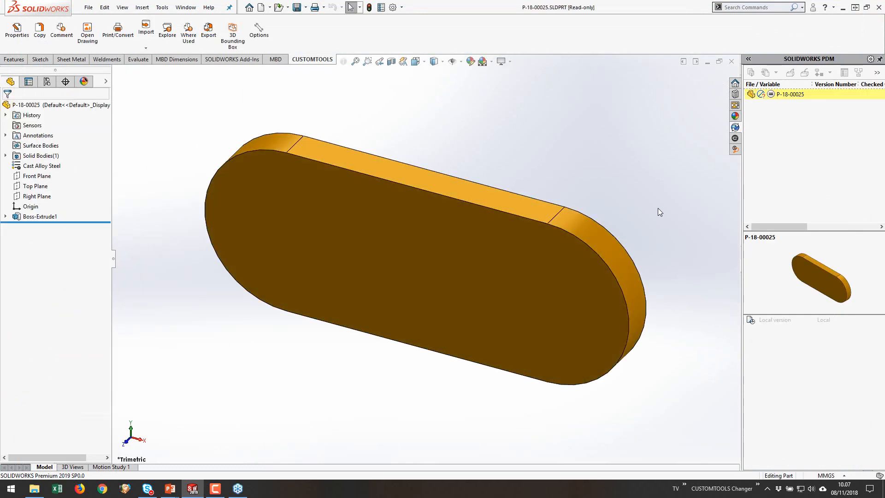
Step: Review the PDM data card of P-18-00025 for the transferred part and project values, and close it
{"action": "left_click", "coordinate": [782, 94]}
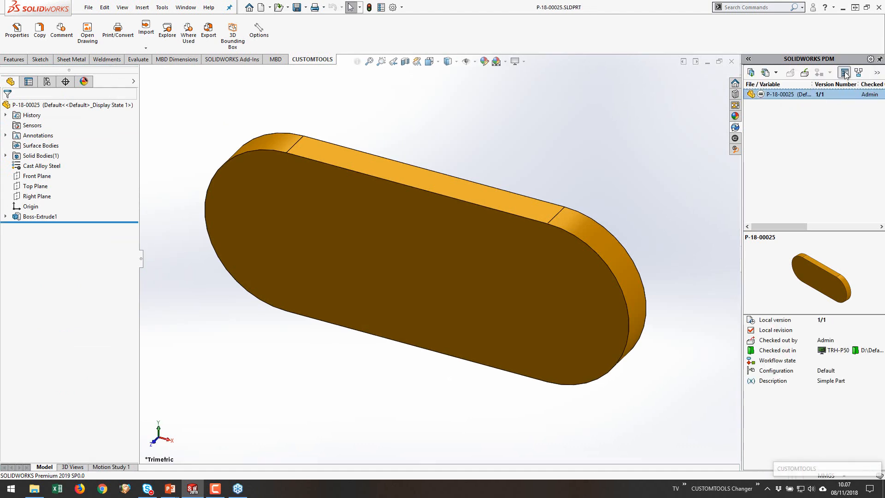
{"action": "left_click", "coordinate": [844, 72]}
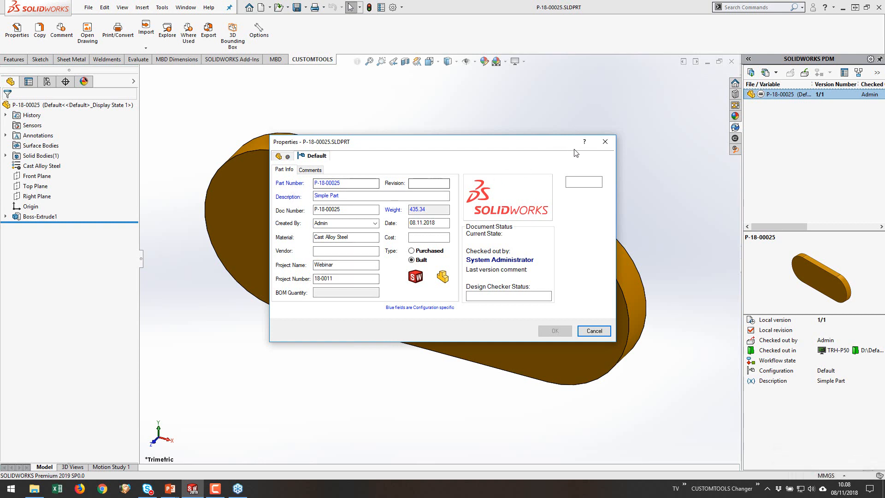
{"action": "left_click", "coordinate": [605, 142]}
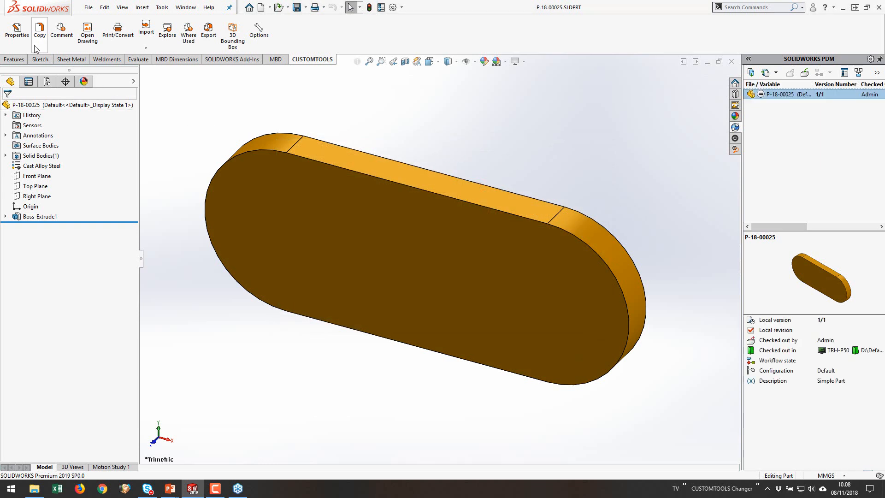
Step: Review the project properties and PDM info in the part's CUSTOMTOOLS properties, and close them without changes
{"action": "left_click", "coordinate": [16, 29]}
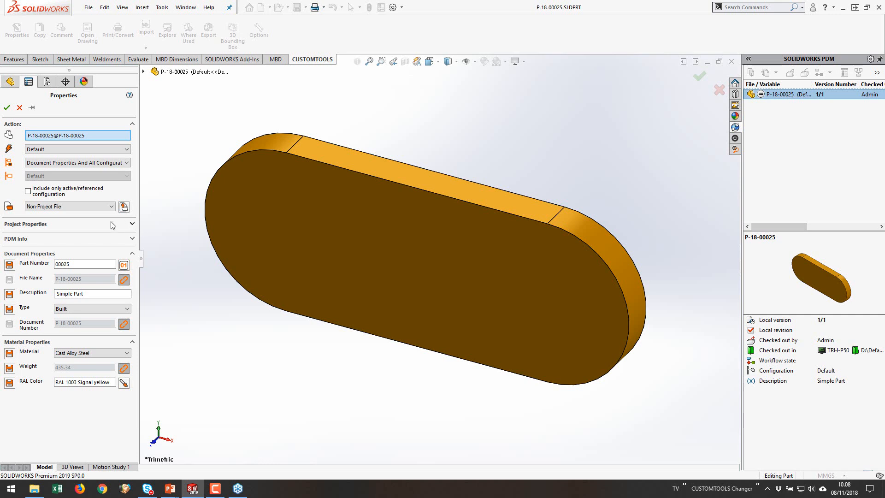
{"action": "left_click", "coordinate": [133, 225]}
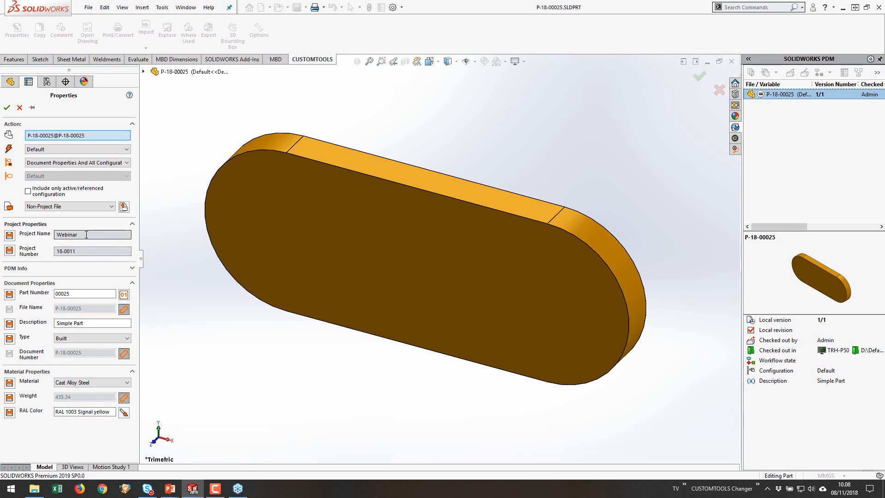
{"action": "left_click", "coordinate": [132, 224]}
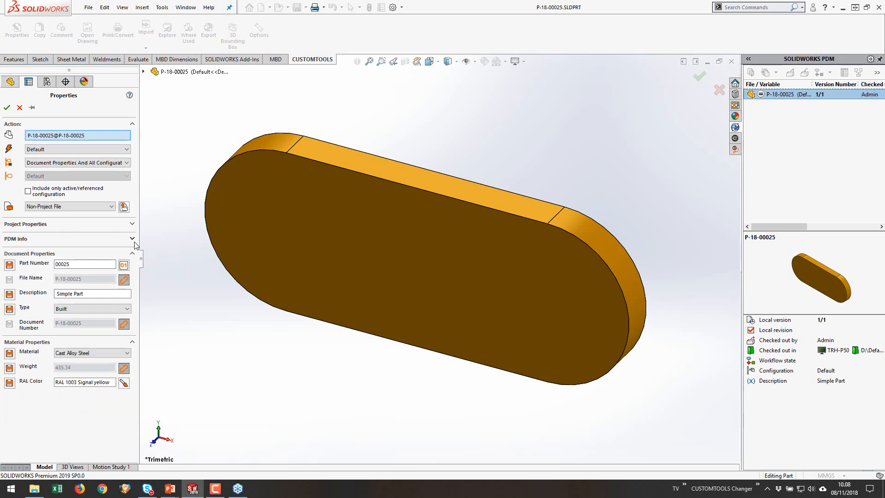
{"action": "left_click", "coordinate": [132, 238]}
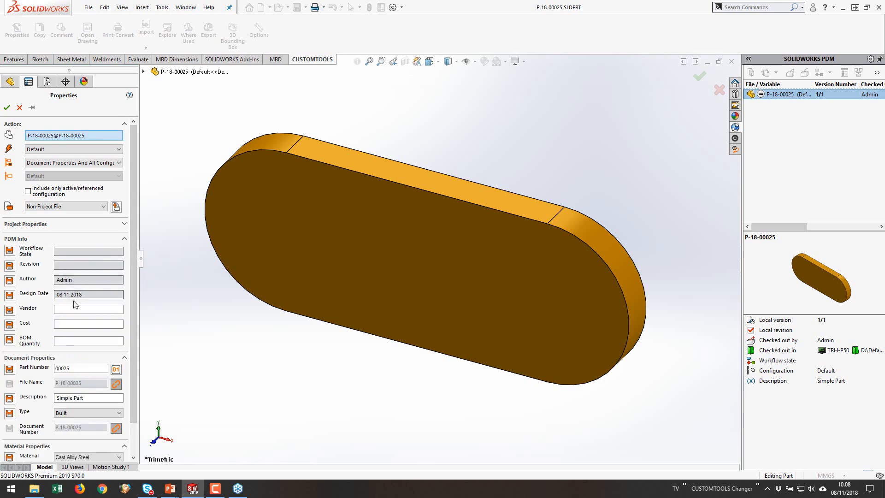
{"action": "left_click", "coordinate": [125, 238]}
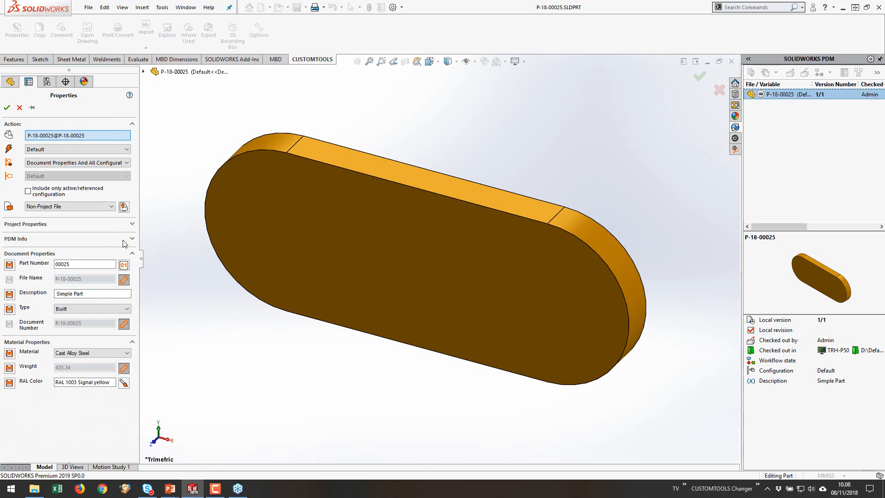
{"action": "left_click", "coordinate": [19, 107]}
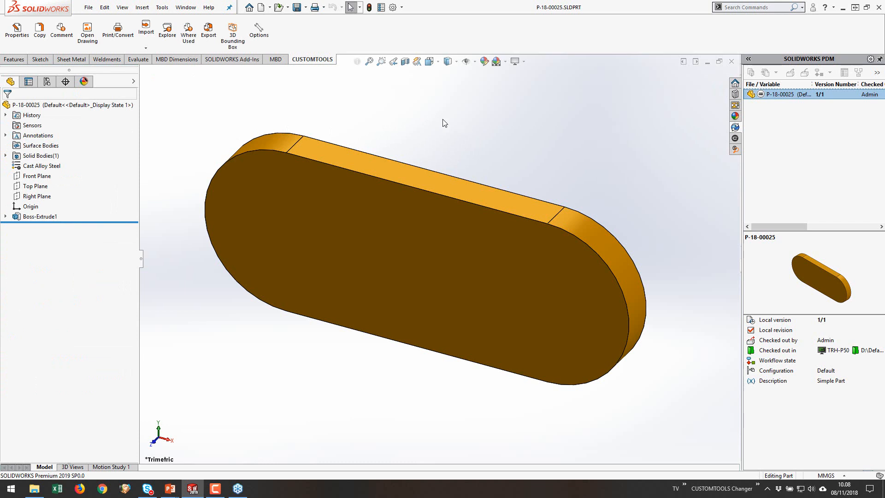
Step: Create a drawing of the part from the predefined_views template
{"action": "left_click", "coordinate": [270, 7]}
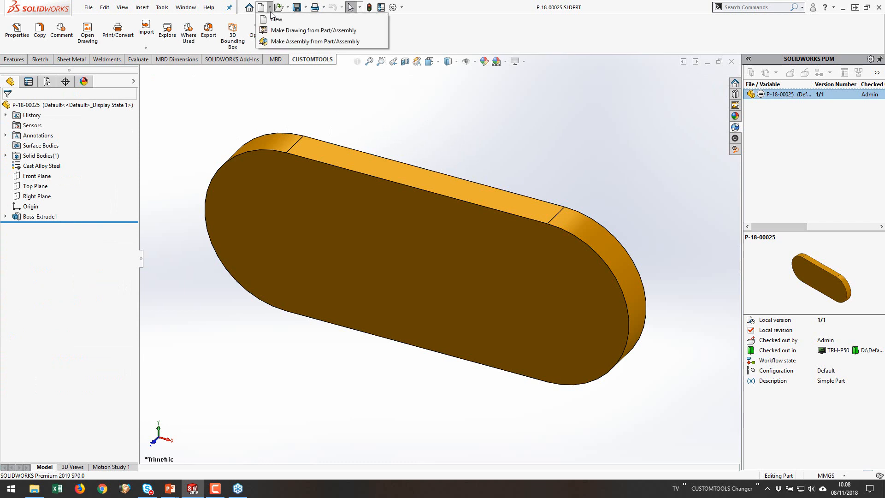
{"action": "left_click", "coordinate": [278, 31]}
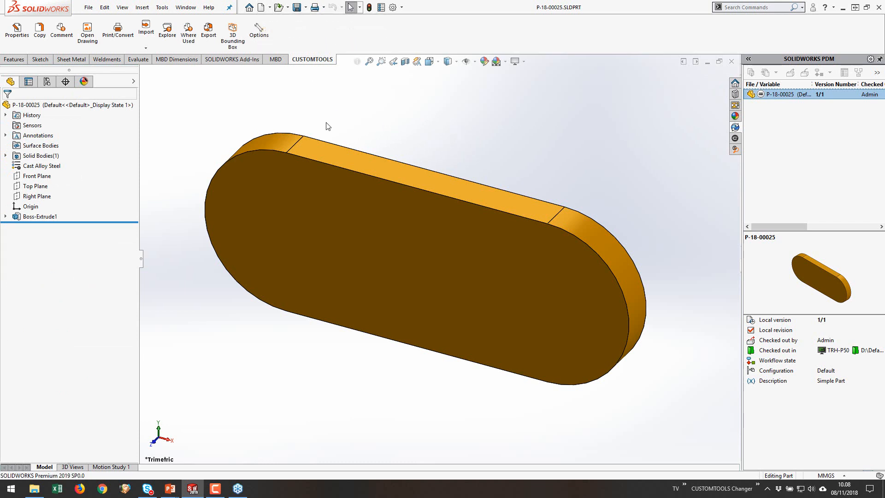
{"action": "left_click", "coordinate": [301, 169]}
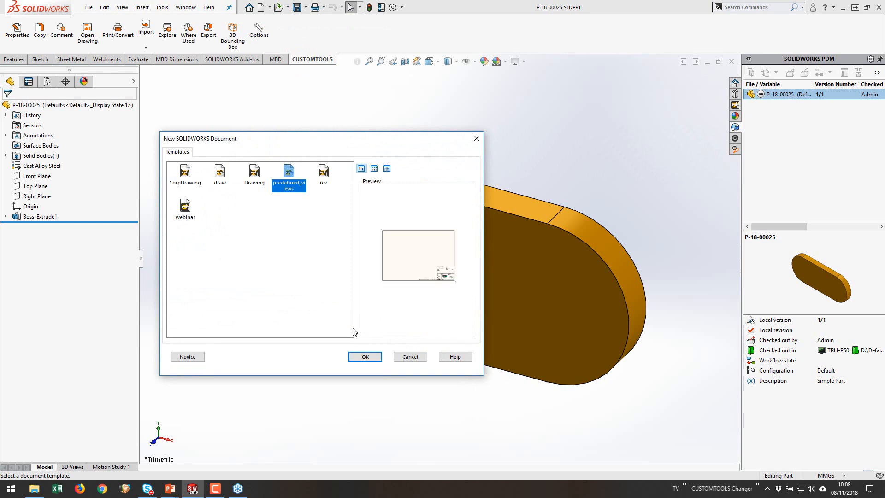
{"action": "left_click", "coordinate": [363, 358]}
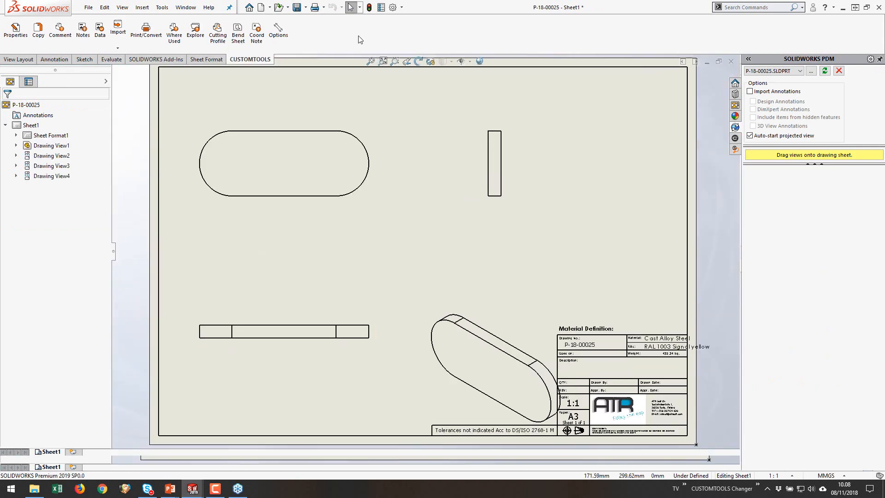
Step: Save the new drawing, dismiss the vault message, and refresh the drawing's file status in the SOLIDWORKS PDM pane
{"action": "left_click", "coordinate": [296, 8]}
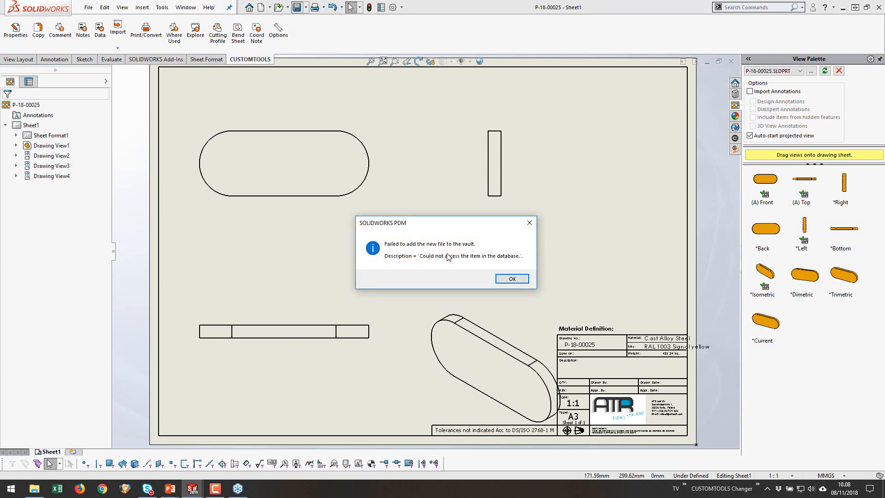
{"action": "left_click", "coordinate": [512, 278]}
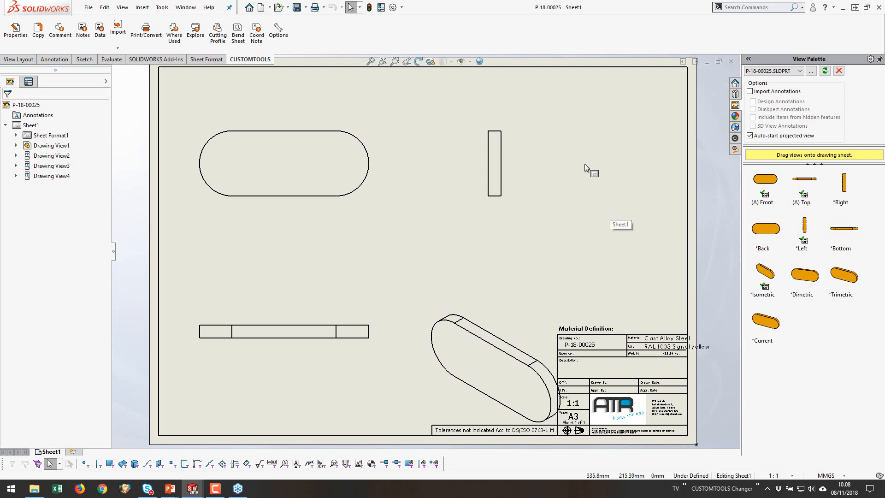
{"action": "left_click", "coordinate": [735, 128]}
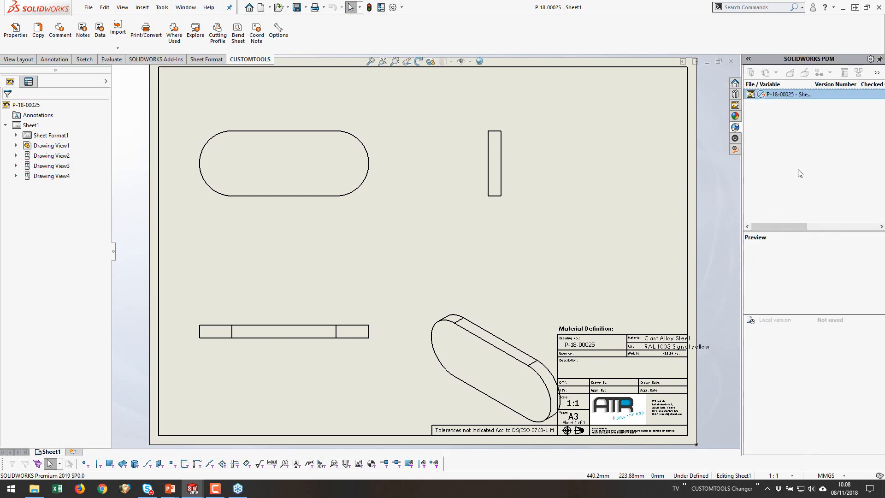
{"action": "right_click", "coordinate": [798, 161]}
{"action": "left_click", "coordinate": [831, 184]}
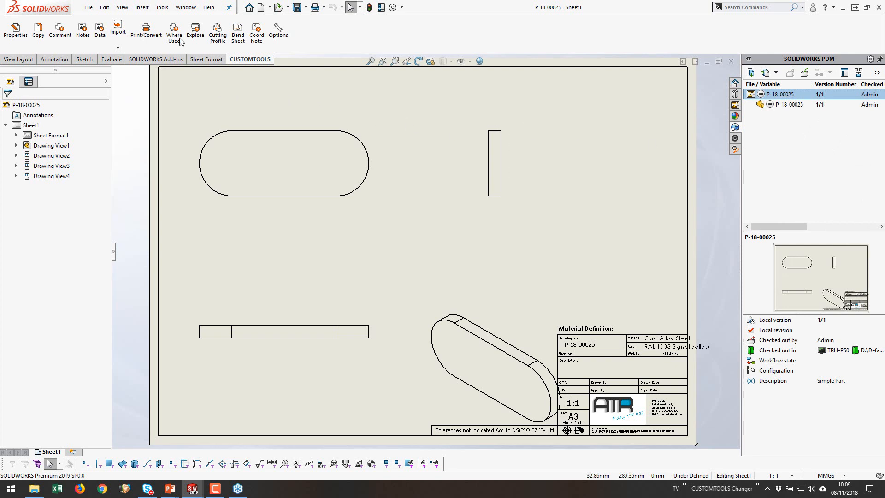
Step: Return to the P-18-00025 part and start a new assembly from it using the Assembly template
{"action": "left_click", "coordinate": [193, 11]}
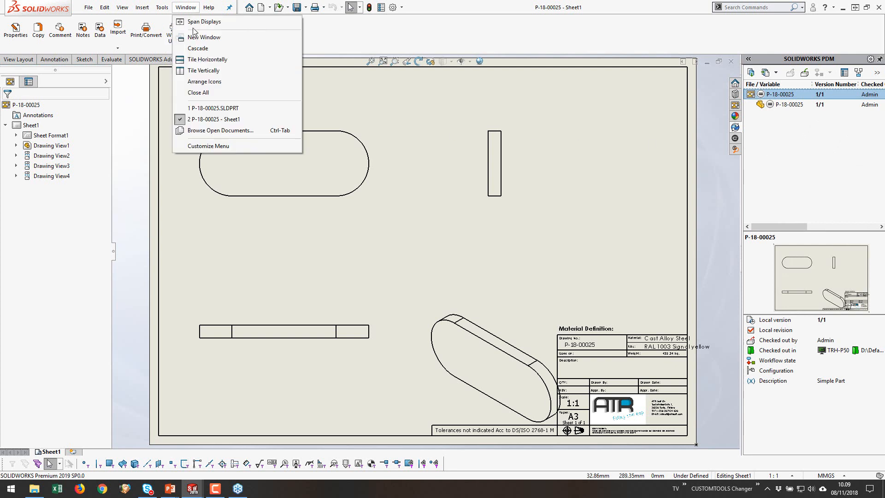
{"action": "left_click", "coordinate": [213, 111]}
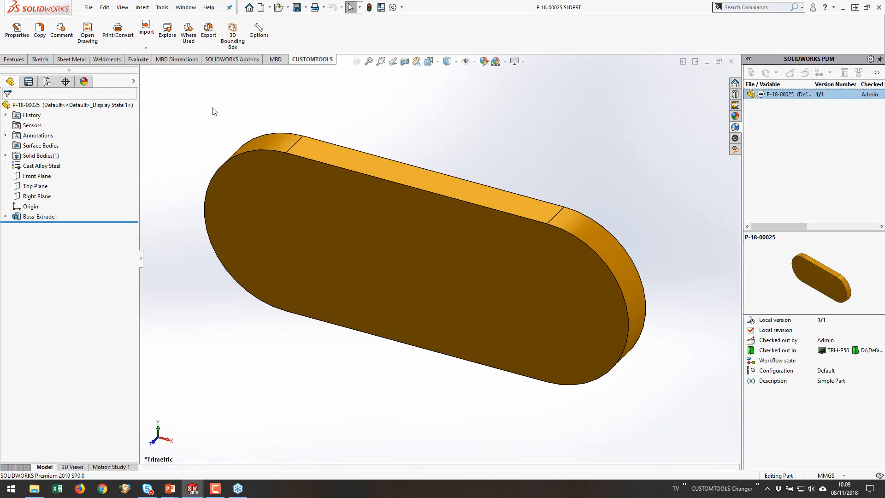
{"action": "left_click", "coordinate": [270, 7]}
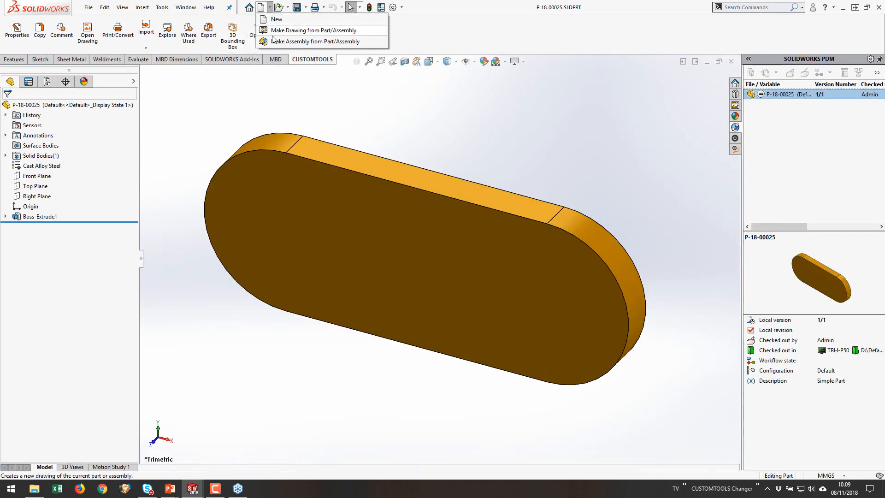
{"action": "left_click", "coordinate": [276, 41]}
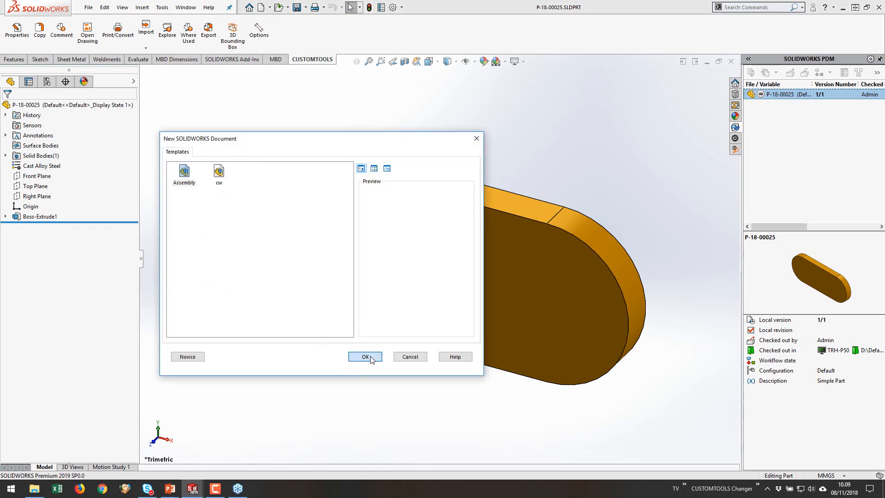
{"action": "left_click", "coordinate": [371, 359]}
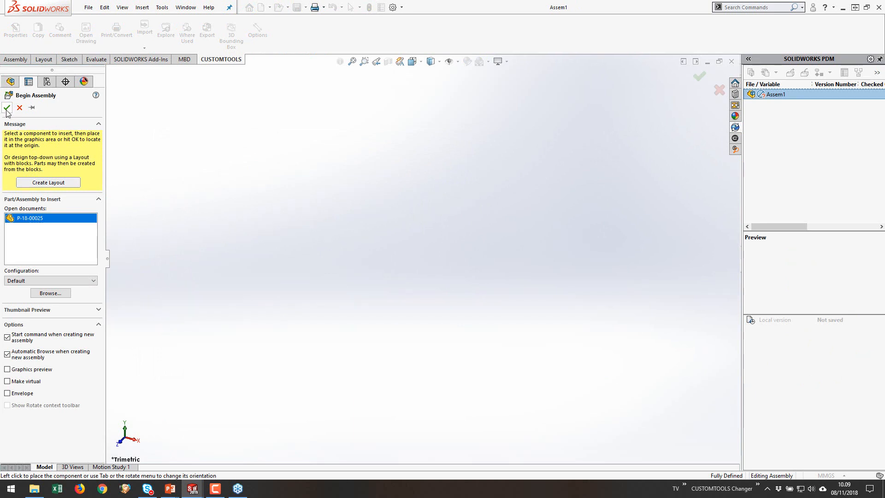
Step: Insert P-18-00025 into the assembly at the origin and add a second instance of it in front
{"action": "left_click", "coordinate": [275, 208]}
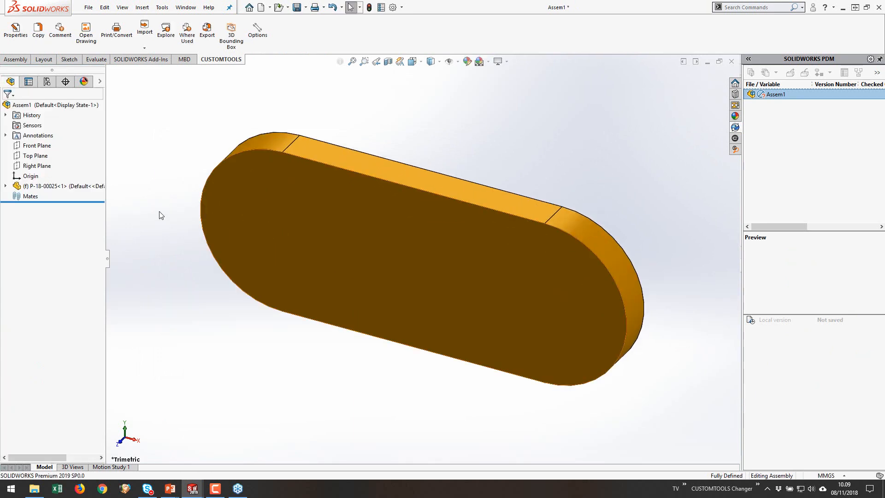
{"action": "left_click_drag", "start_coordinate": [46, 186], "coordinate": [535, 158]}
{"action": "key", "text": "f"}
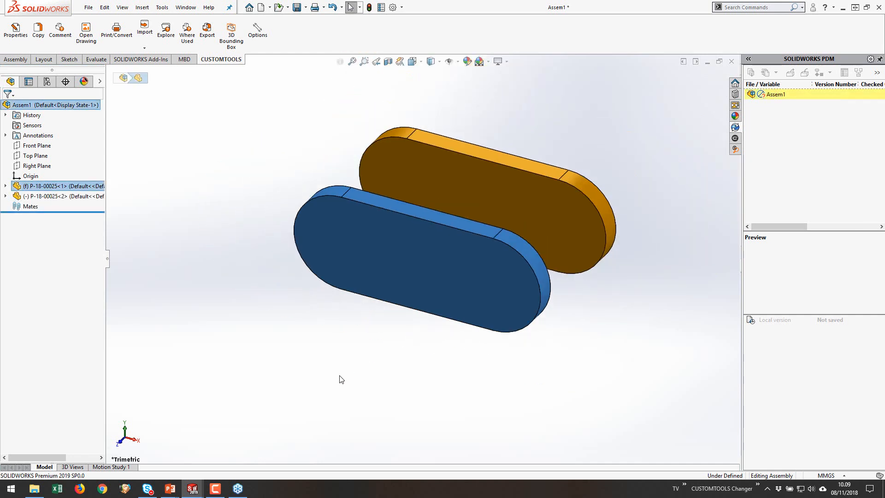
Step: Start saving the assembly and set its CUSTOMTOOLS description to "My Assy" and its type to Built
{"action": "left_click", "coordinate": [297, 6]}
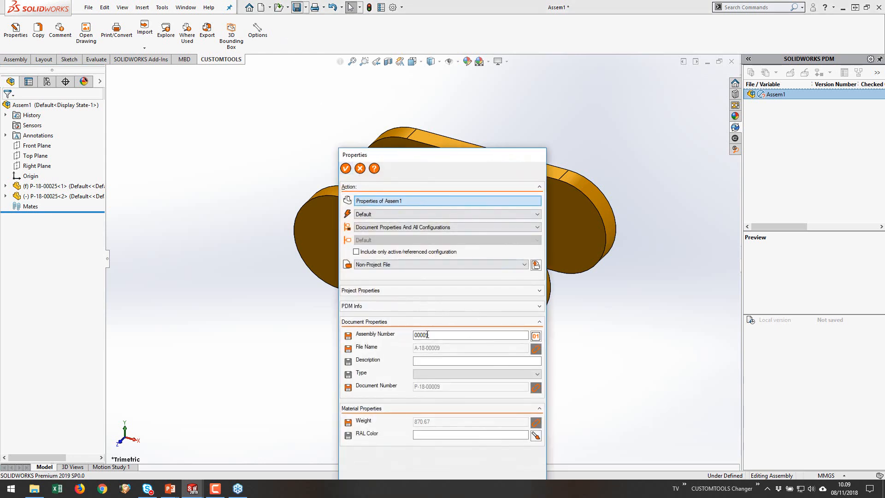
{"action": "left_click", "coordinate": [458, 361]}
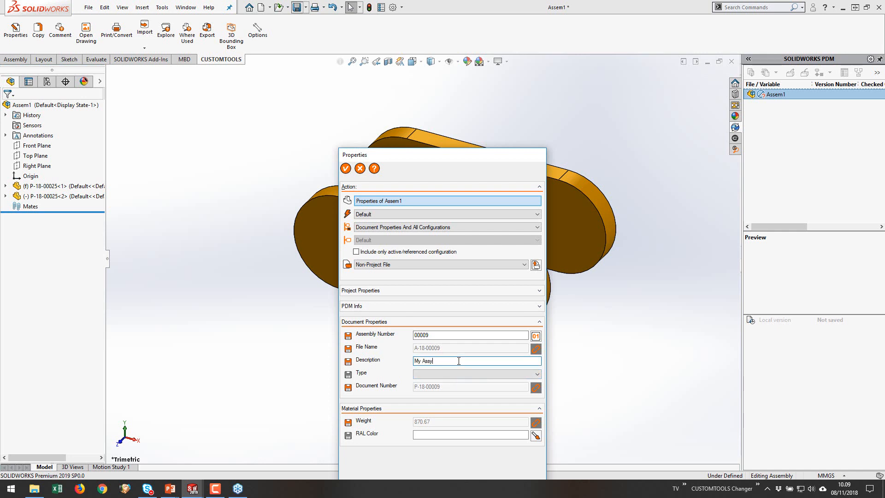
{"action": "left_click", "coordinate": [496, 374]}
{"action": "left_click", "coordinate": [457, 393]}
Step: Check the assembly's project and PDM properties, apply them, and save it as A-18-00009.SLDASM in the Projects\18-0011 folder
{"action": "left_click", "coordinate": [437, 292]}
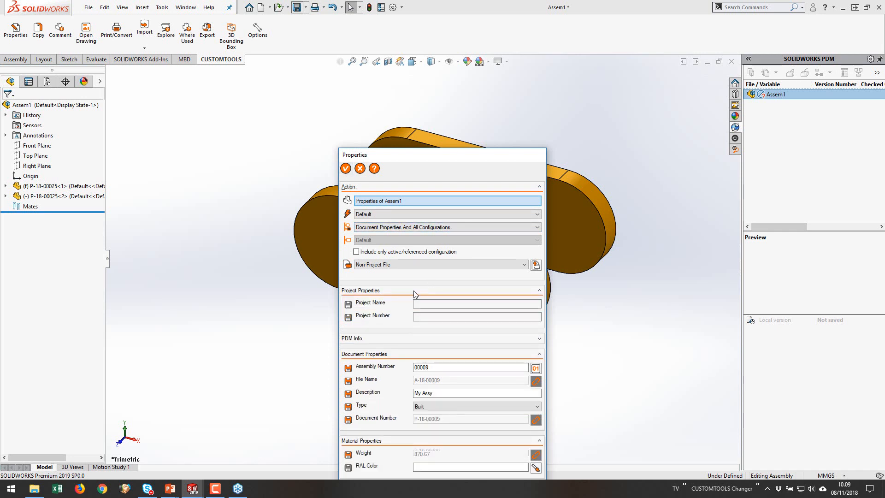
{"action": "left_click", "coordinate": [413, 291]}
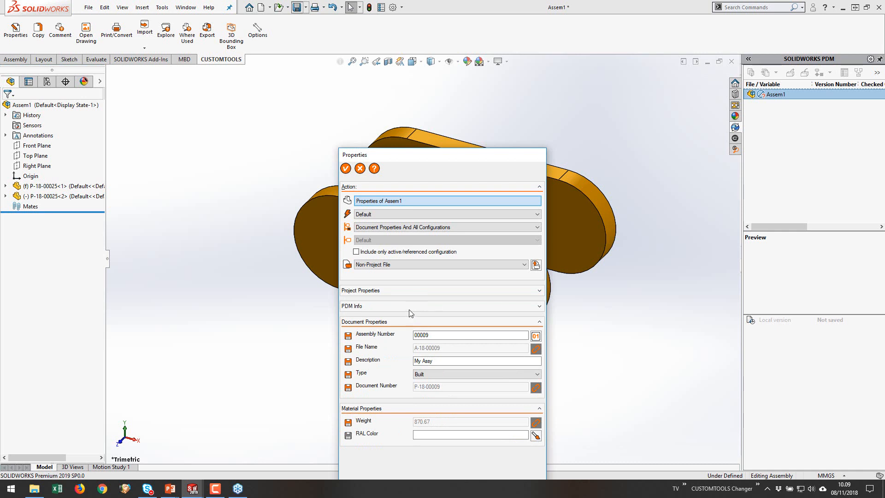
{"action": "left_click", "coordinate": [411, 307]}
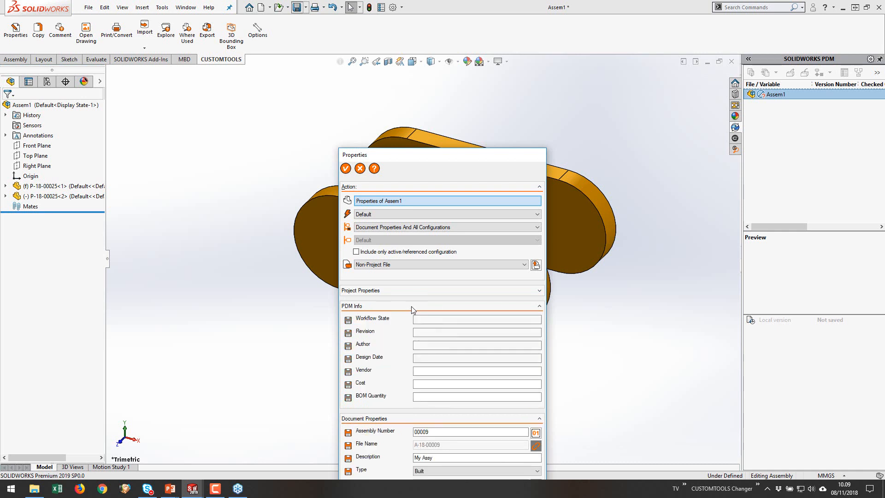
{"action": "left_click", "coordinate": [411, 306]}
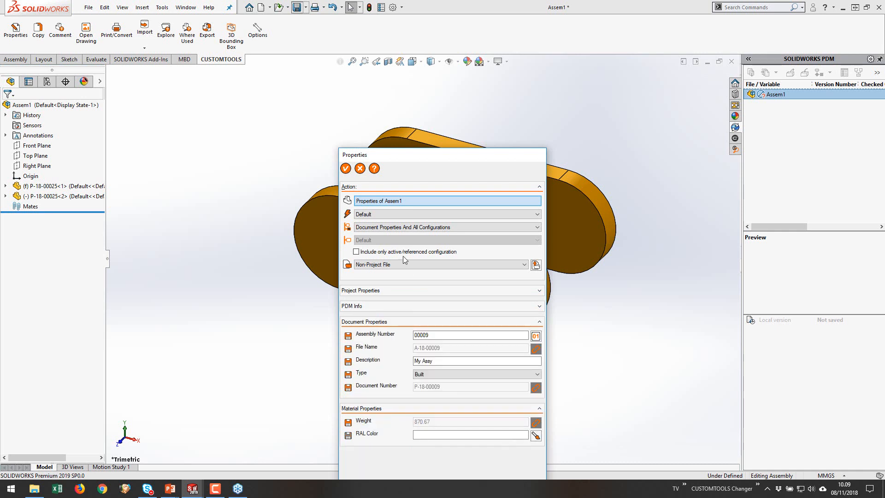
{"action": "left_click", "coordinate": [346, 169]}
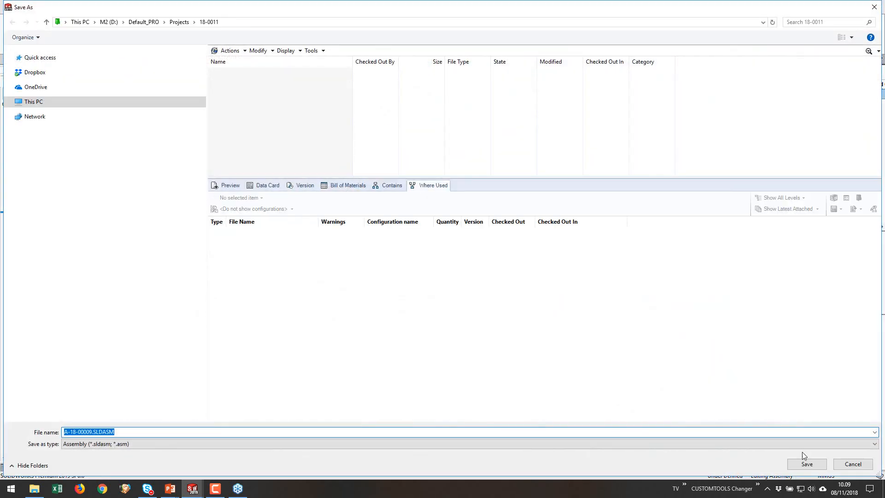
{"action": "left_click", "coordinate": [807, 464]}
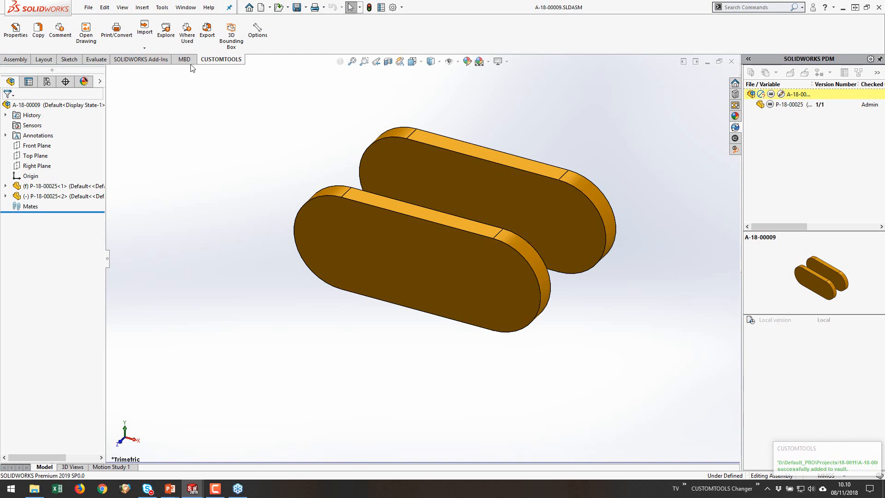
Step: Switch to the P-18-00025 part, look up its references with the CUSTOMTOOLS Where Used function, and close the results
{"action": "left_click", "coordinate": [187, 8]}
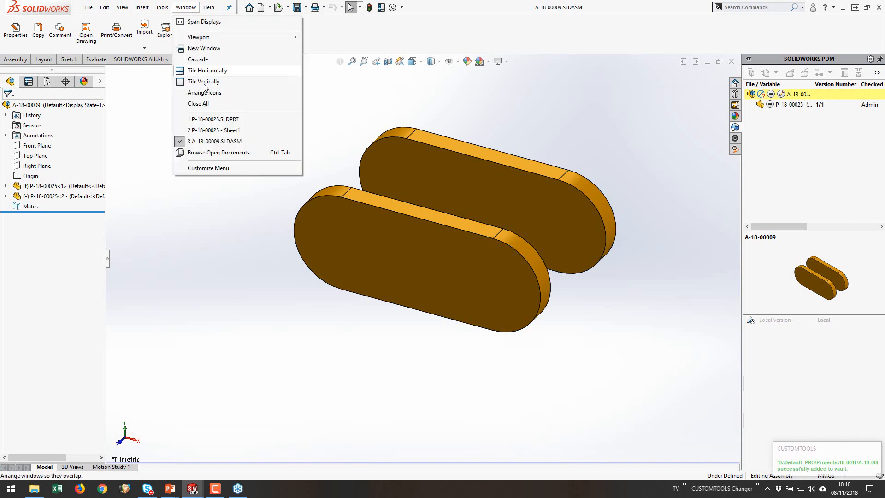
{"action": "left_click", "coordinate": [210, 122]}
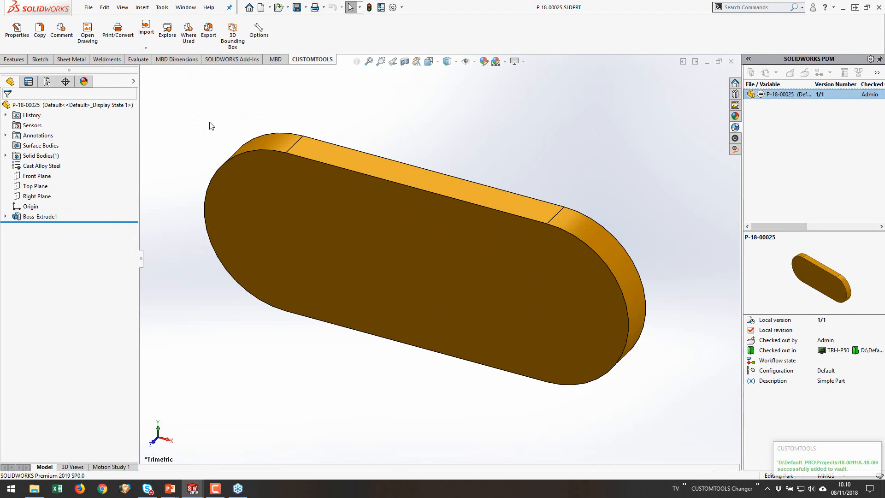
{"action": "left_click", "coordinate": [189, 34]}
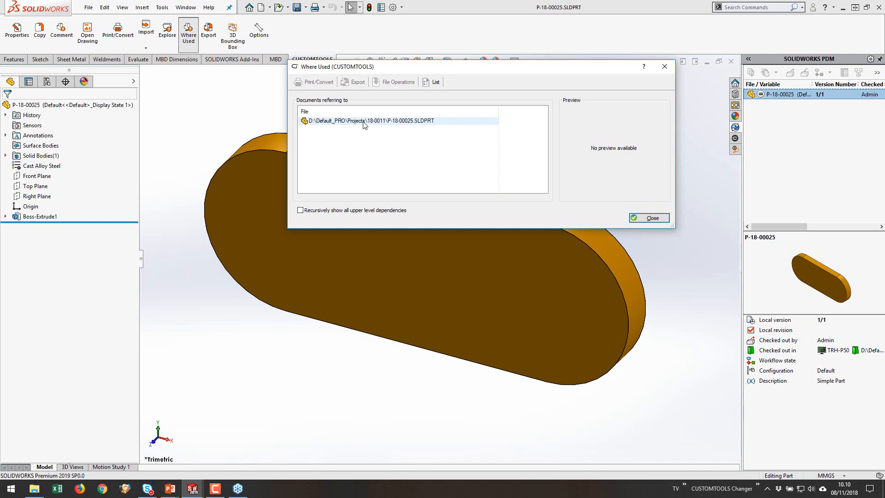
{"action": "left_click", "coordinate": [650, 218]}
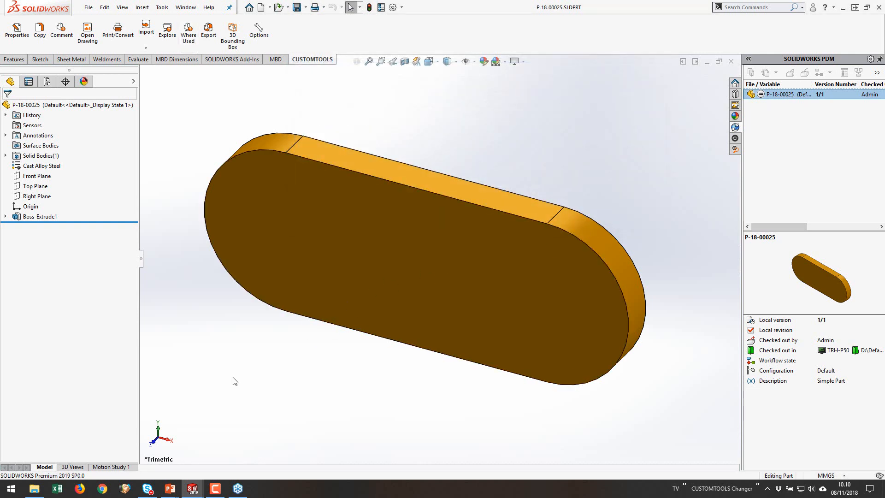
Step: Switch to File Explorer, check the PDM where-used references of the P-18-00025 part, its drawing and assembly A-18-00009, and return to SOLIDWORKS
{"action": "left_click", "coordinate": [34, 488]}
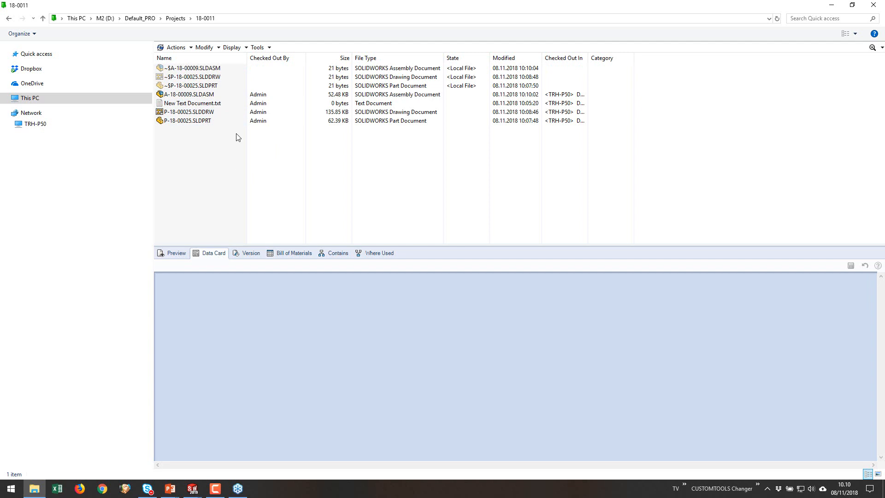
{"action": "left_click", "coordinate": [187, 121]}
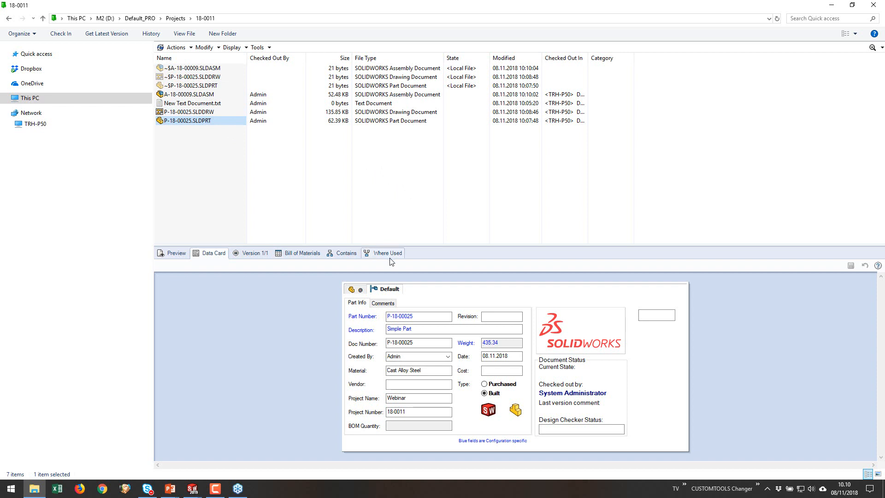
{"action": "left_click", "coordinate": [388, 254]}
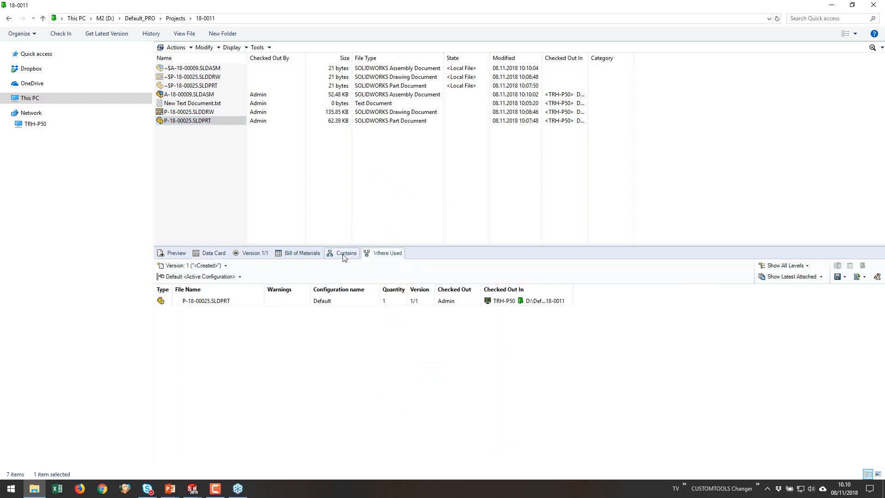
{"action": "left_click", "coordinate": [212, 113]}
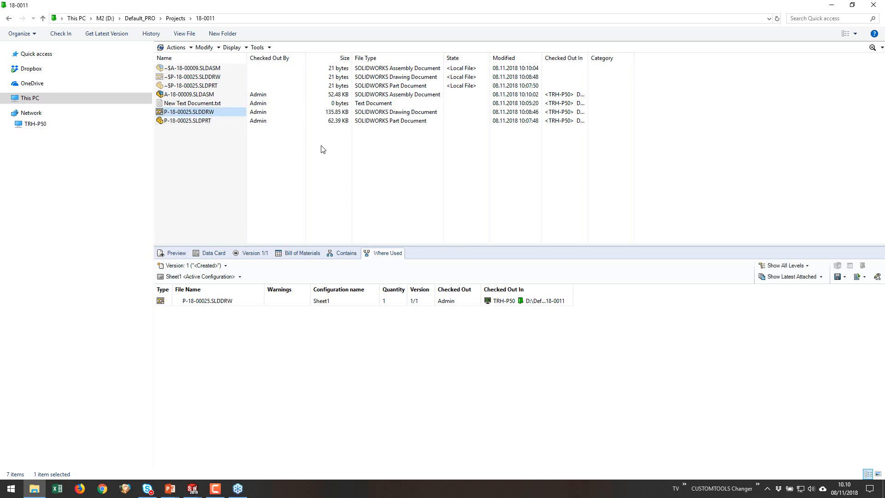
{"action": "left_click", "coordinate": [210, 95]}
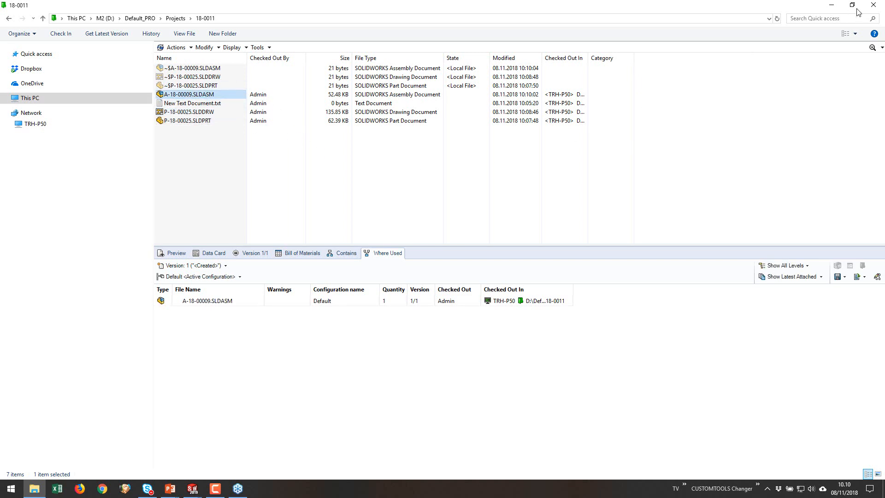
{"action": "left_click", "coordinate": [830, 6]}
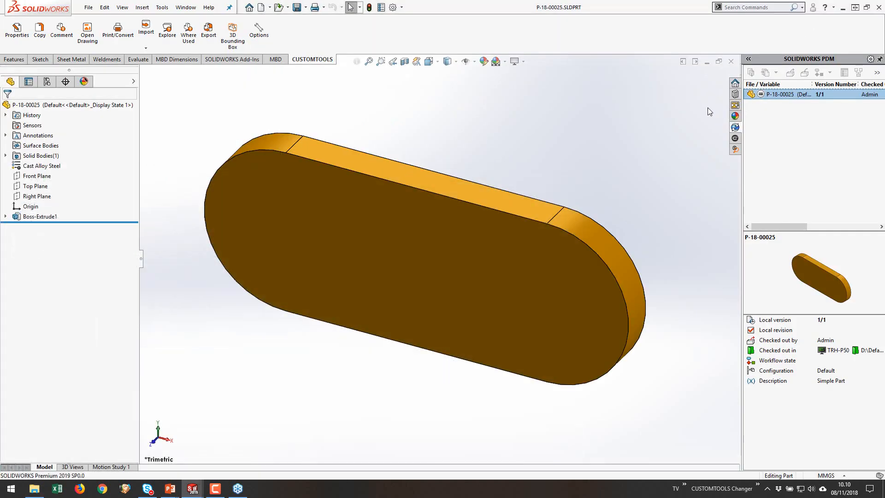
Step: Switch to assembly A-18-00009 and check it into PDM together with the P-18-00025 drawing and part
{"action": "left_click", "coordinate": [186, 8]}
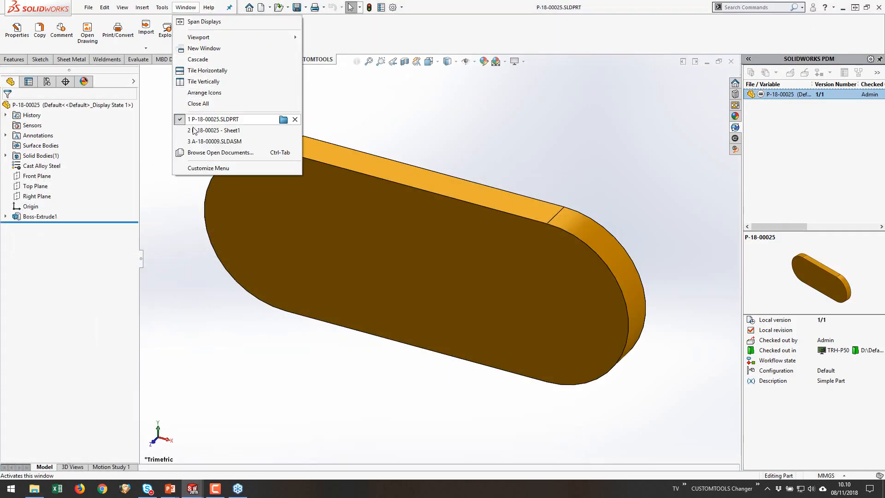
{"action": "left_click", "coordinate": [195, 142]}
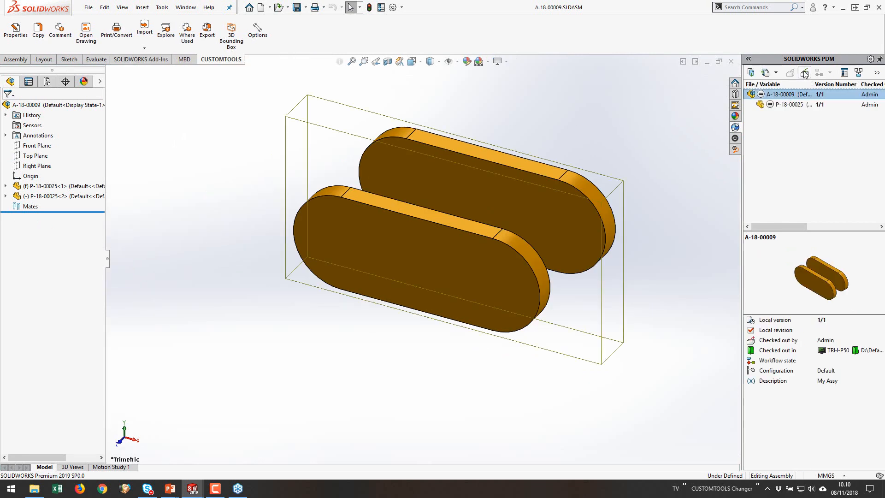
{"action": "left_click", "coordinate": [804, 73]}
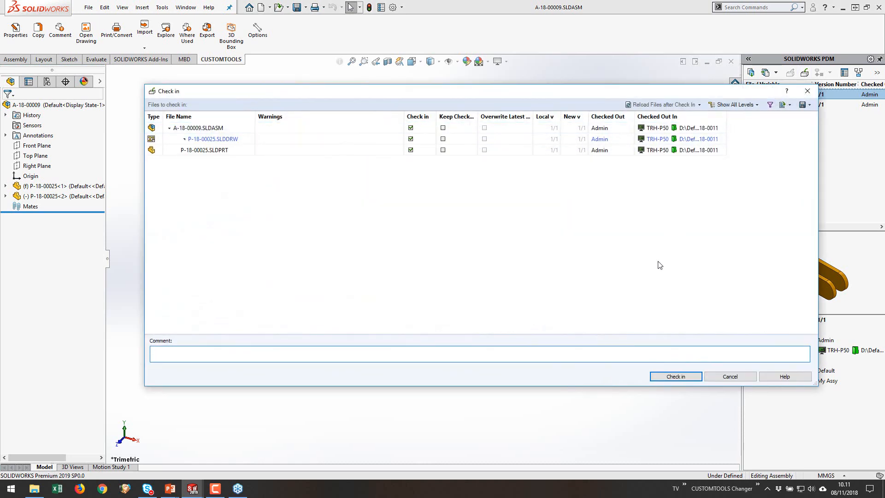
{"action": "left_click", "coordinate": [677, 378]}
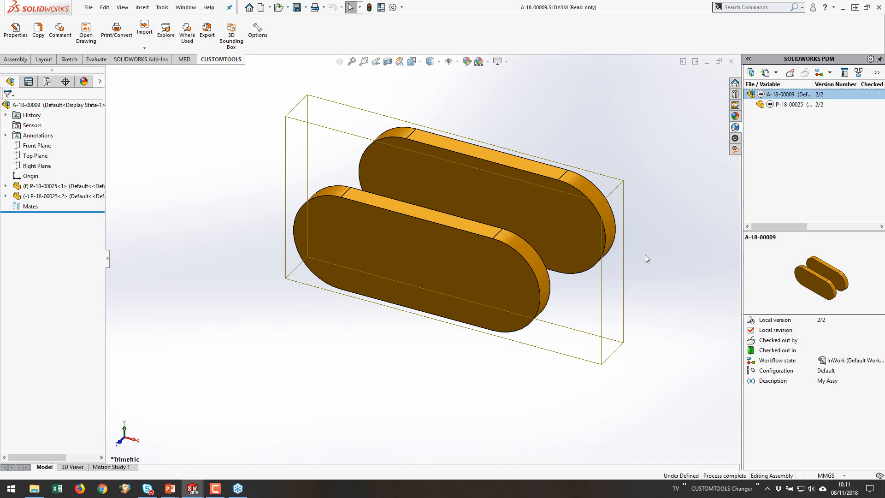
Step: Look up the P-18-00025 part's references with CUSTOMTOOLS Where Used, compare them with its PDM where-used list in File Explorer, and close the results
{"action": "left_click", "coordinate": [186, 7]}
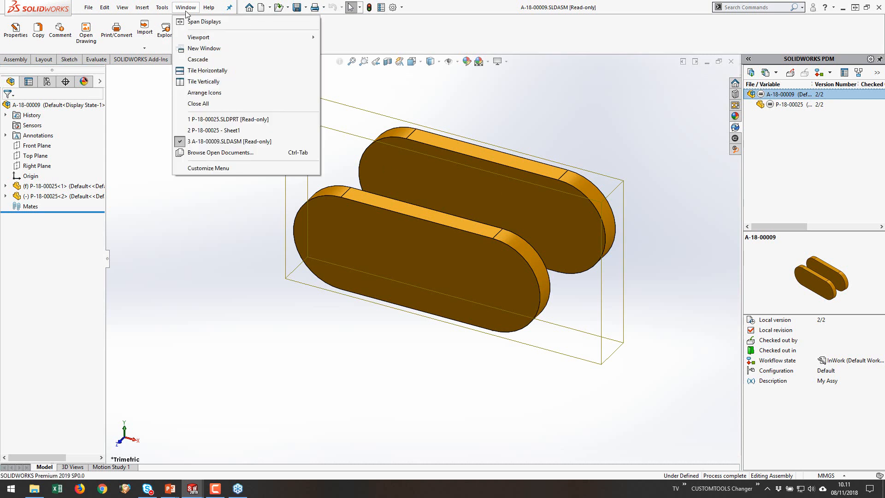
{"action": "left_click", "coordinate": [202, 122]}
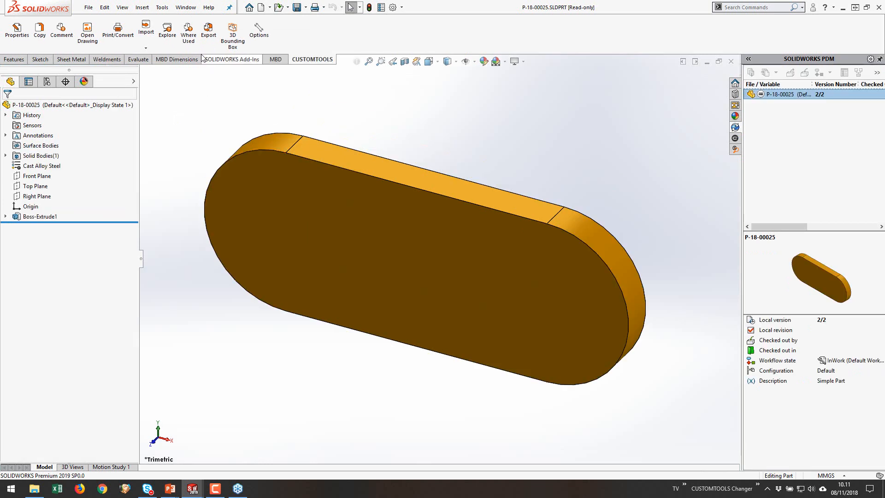
{"action": "left_click", "coordinate": [188, 34]}
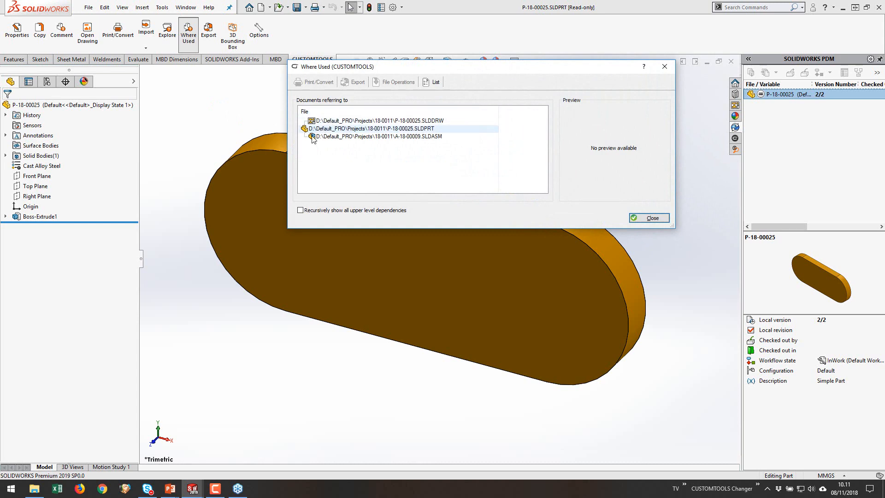
{"action": "left_click", "coordinate": [35, 488]}
{"action": "left_click", "coordinate": [190, 95]}
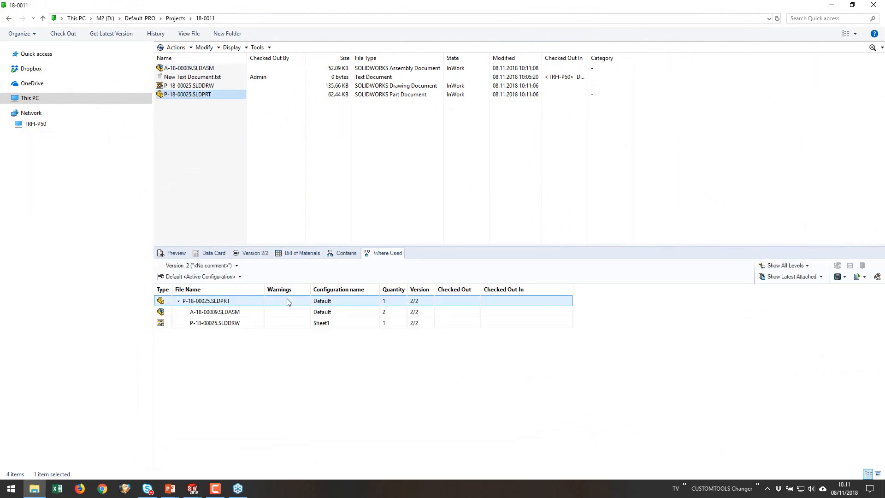
{"action": "left_click", "coordinate": [830, 7]}
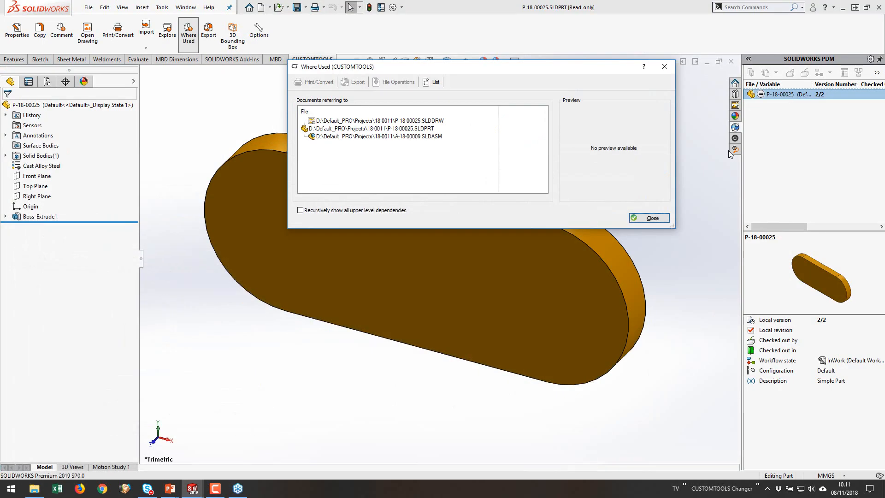
{"action": "left_click", "coordinate": [665, 67]}
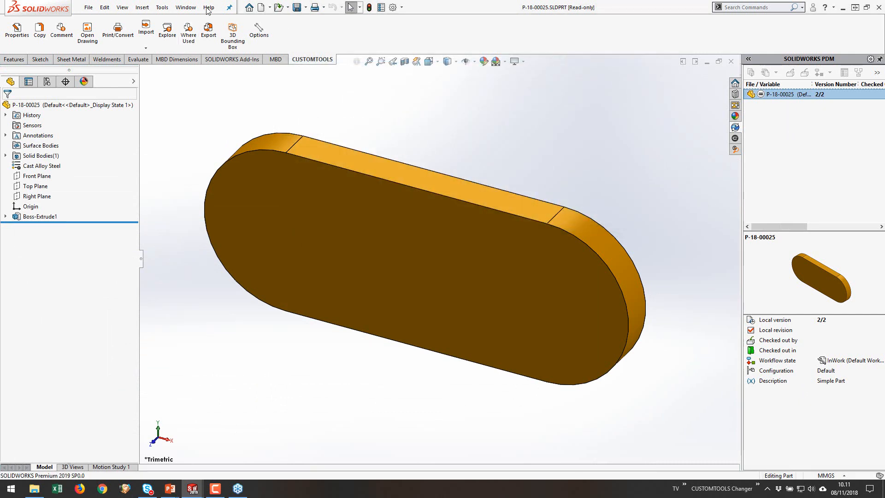
Step: Switch to assembly A-18-00009 and apply the No Approval Required transition to it, the P-18-00025 drawing and the part
{"action": "left_click", "coordinate": [186, 7]}
{"action": "left_click", "coordinate": [206, 141]}
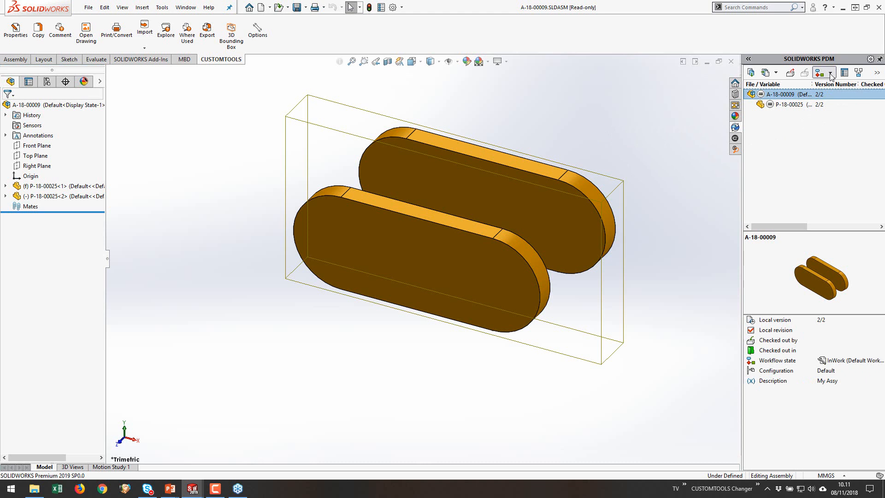
{"action": "left_click", "coordinate": [831, 74]}
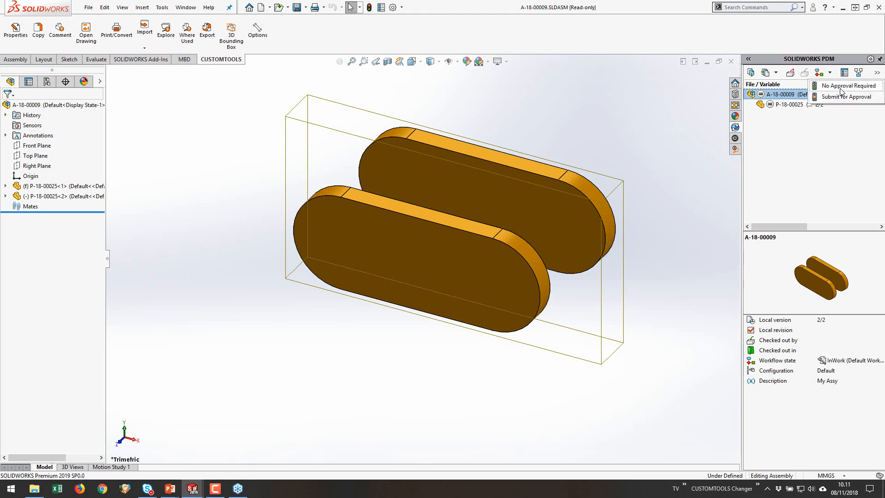
{"action": "left_click", "coordinate": [840, 85]}
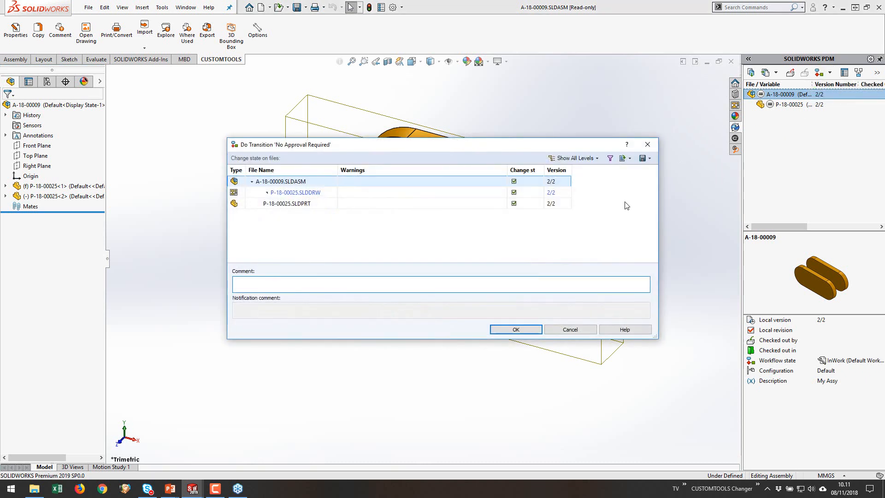
{"action": "left_click", "coordinate": [517, 331]}
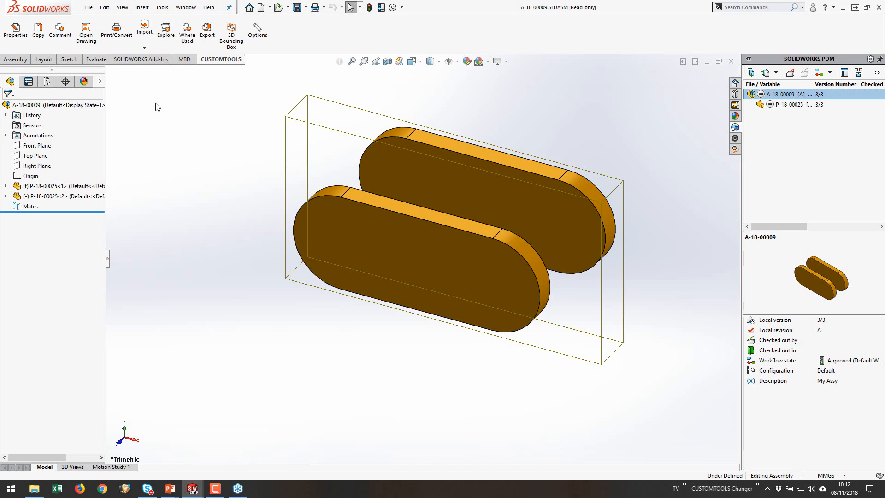
Step: Run a CUSTOMTOOLS batch conversion of the P-18-00025 drawing's Sheet1 to PDF and the P-18-00025 part to STEP, dismissing the PDM checkout warning
{"action": "left_click", "coordinate": [120, 35]}
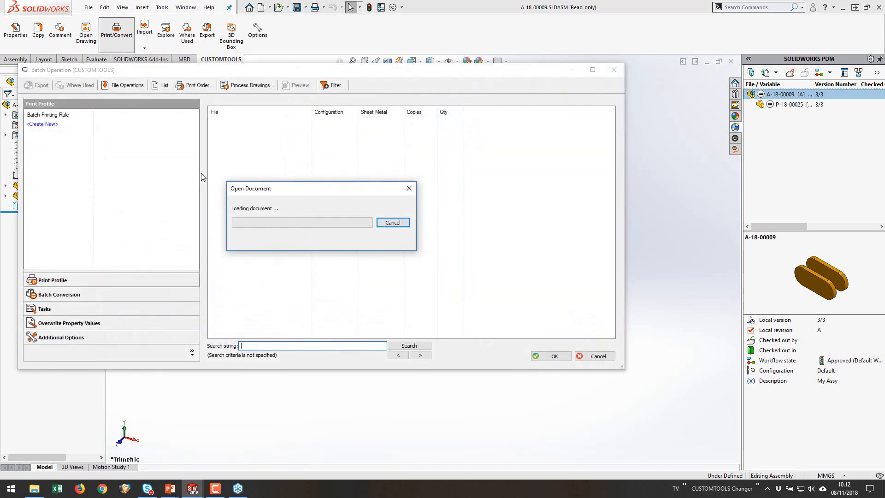
{"action": "left_click_drag", "start_coordinate": [259, 75], "coordinate": [374, 79]}
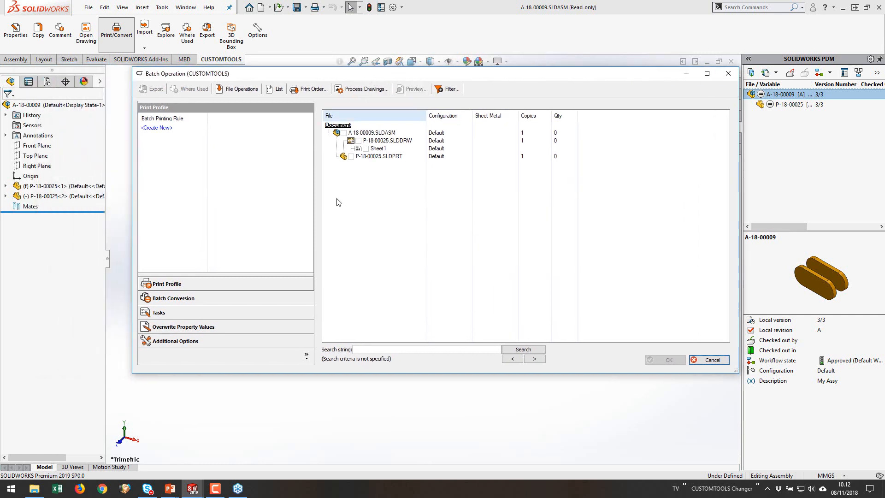
{"action": "left_click", "coordinate": [167, 299]}
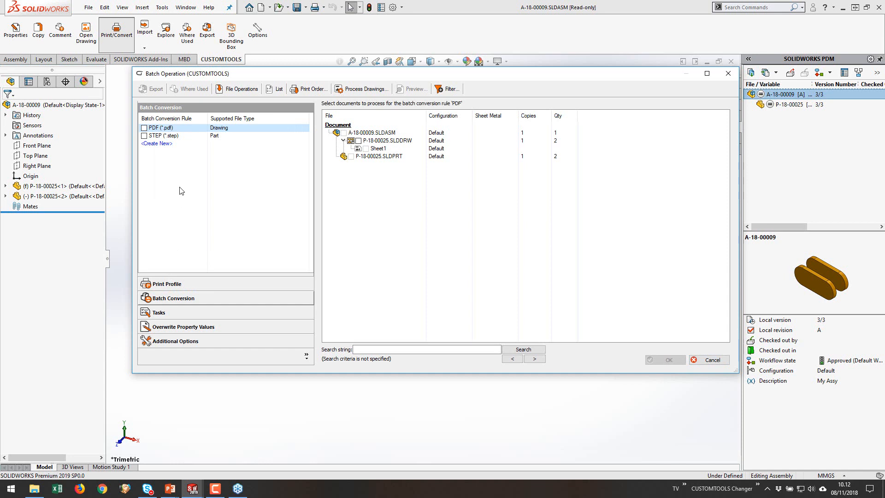
{"action": "left_click", "coordinate": [365, 148]}
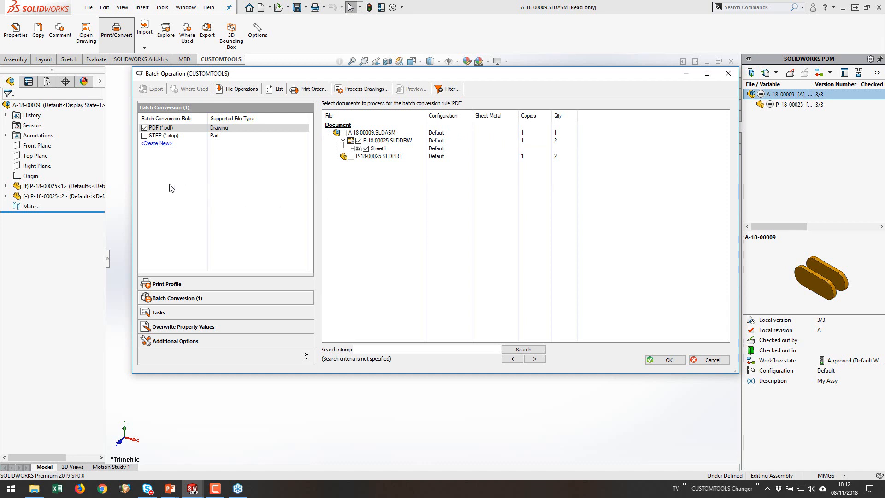
{"action": "left_click", "coordinate": [144, 136]}
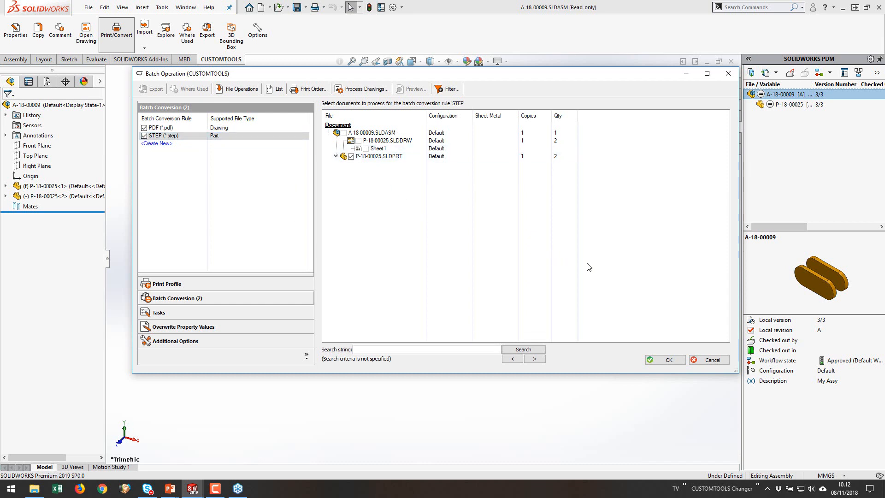
{"action": "left_click", "coordinate": [667, 360]}
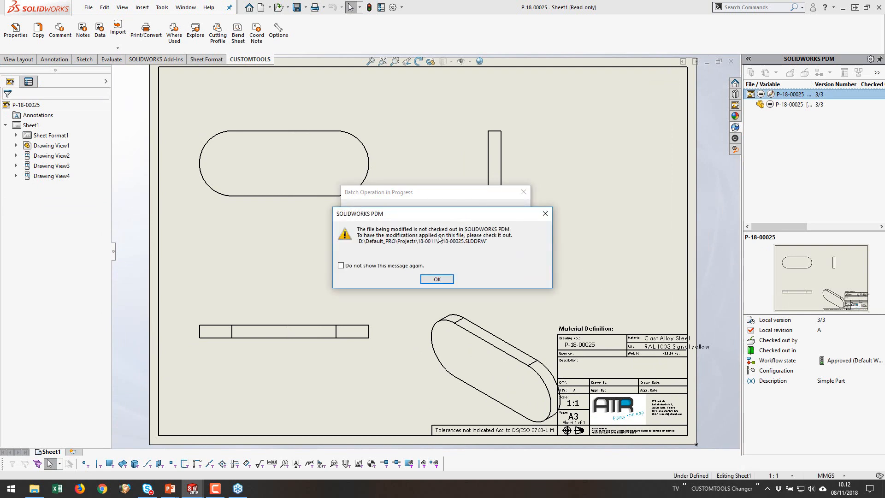
{"action": "left_click", "coordinate": [442, 280]}
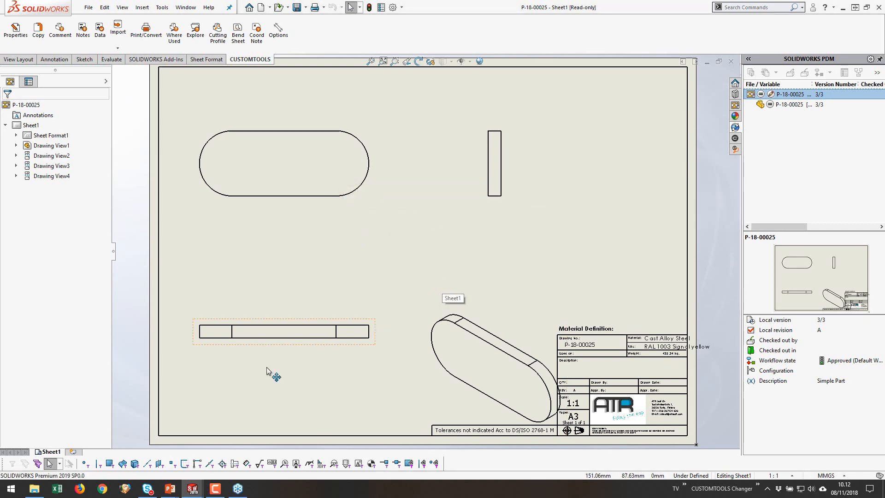
Step: Switch to File Explorer, check the data card of P-18-00025-Default.step in the 18-0011 folder, and rotate its model in the preview
{"action": "left_click", "coordinate": [40, 492]}
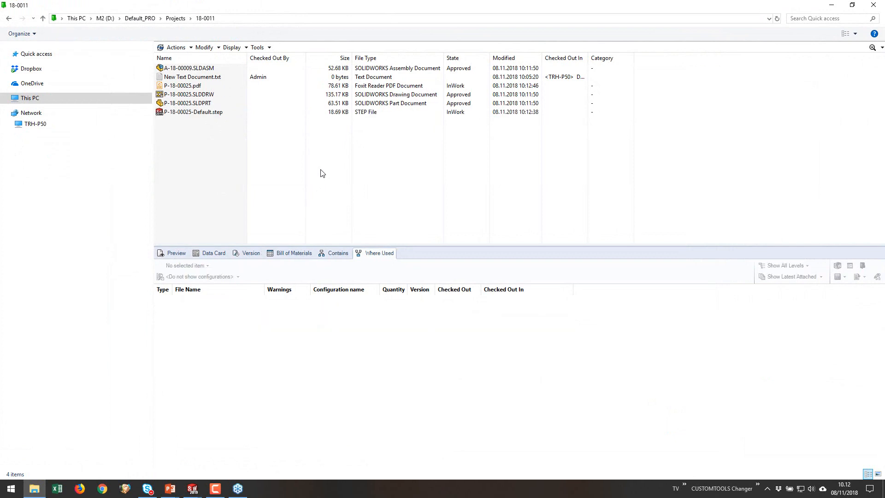
{"action": "left_click", "coordinate": [209, 113]}
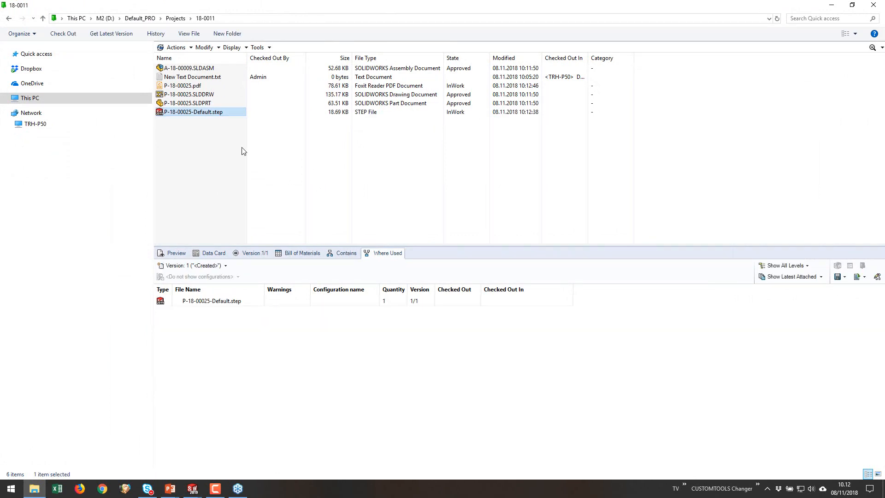
{"action": "left_click", "coordinate": [216, 254]}
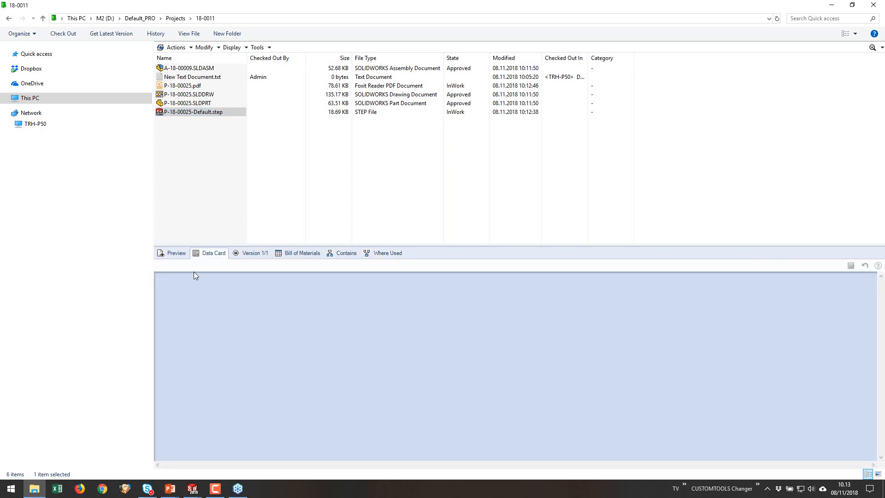
{"action": "left_click", "coordinate": [176, 253]}
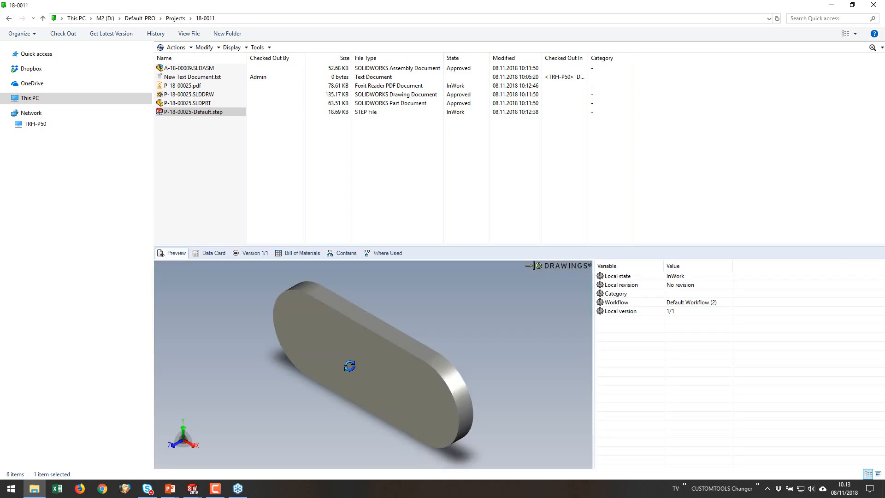
{"action": "left_click_drag", "start_coordinate": [363, 379], "coordinate": [399, 380]}
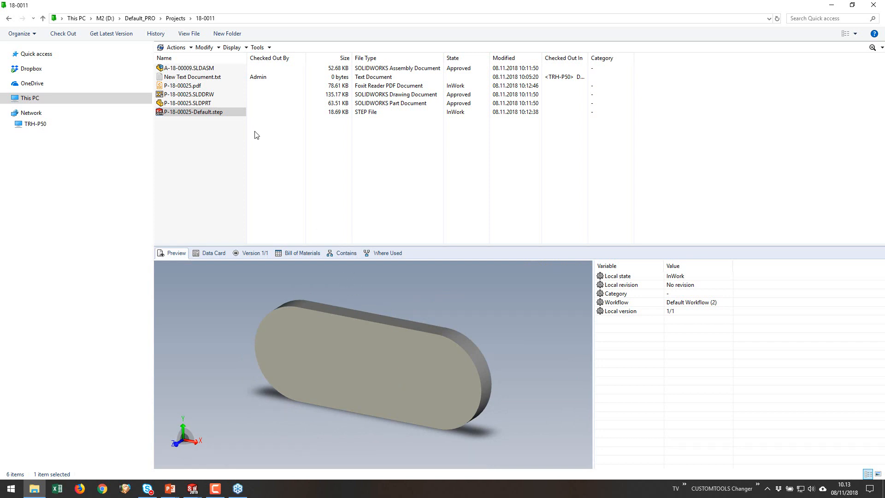
Step: Examine the preview, PDM variables and version information of P-18-00025.pdf
{"action": "left_click", "coordinate": [192, 86]}
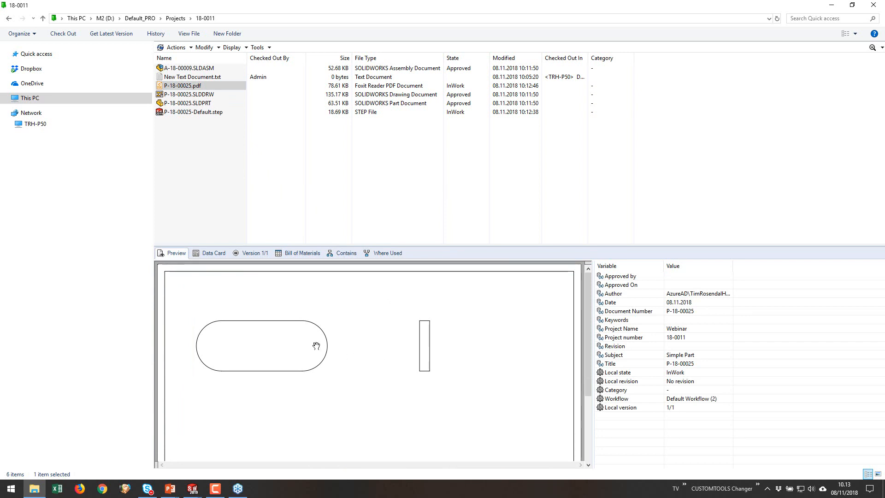
{"action": "left_click", "coordinate": [262, 253]}
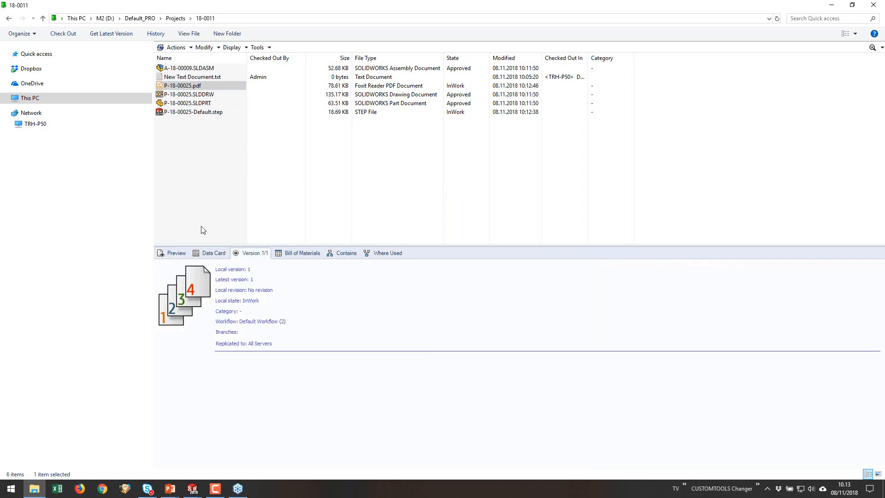
{"action": "left_click", "coordinate": [175, 253]}
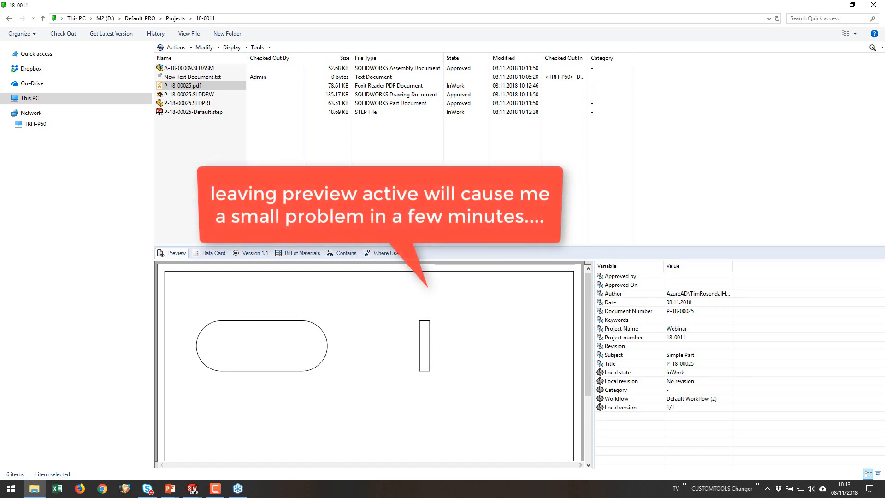
Step: Switch to assembly A-18-00009 in SOLIDWORKS and apply the Request Change transition to it, the P-18-00025 drawing and the part
{"action": "left_click", "coordinate": [831, 5]}
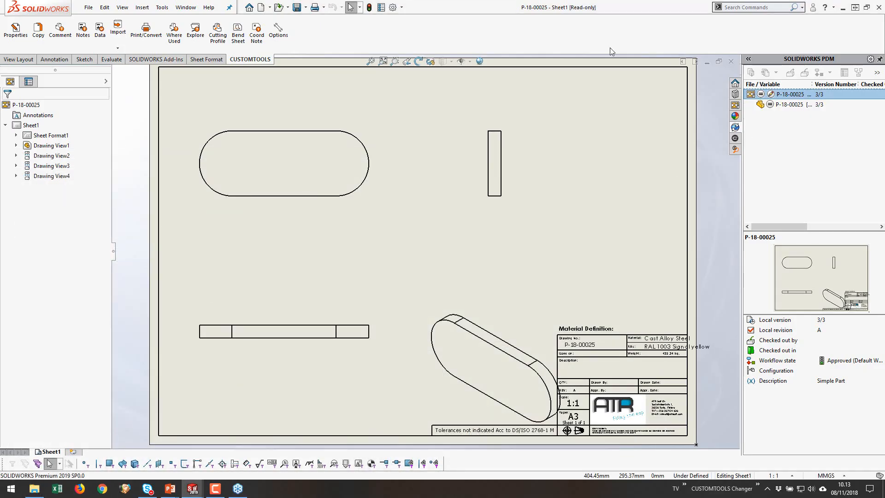
{"action": "left_click", "coordinate": [185, 9]}
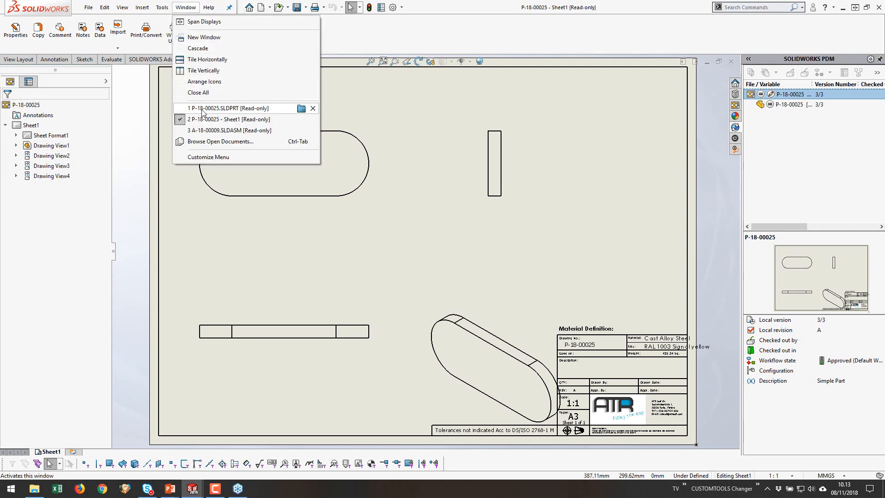
{"action": "left_click", "coordinate": [203, 131]}
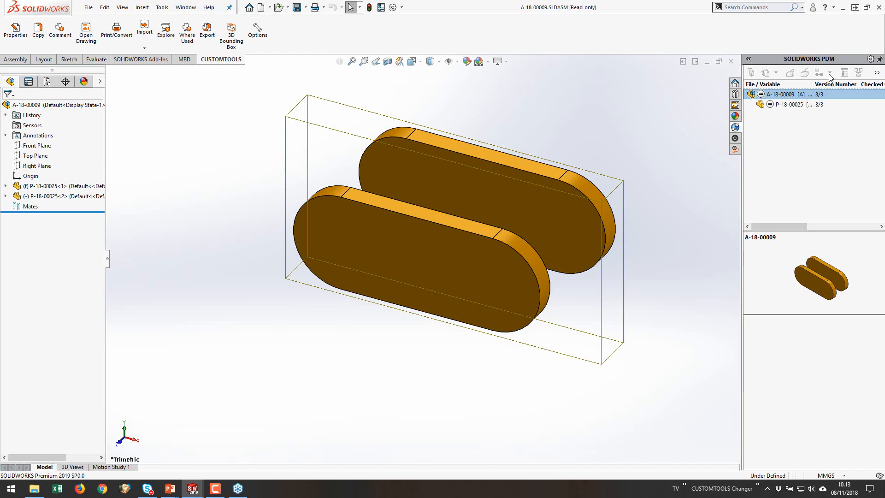
{"action": "left_click", "coordinate": [829, 74]}
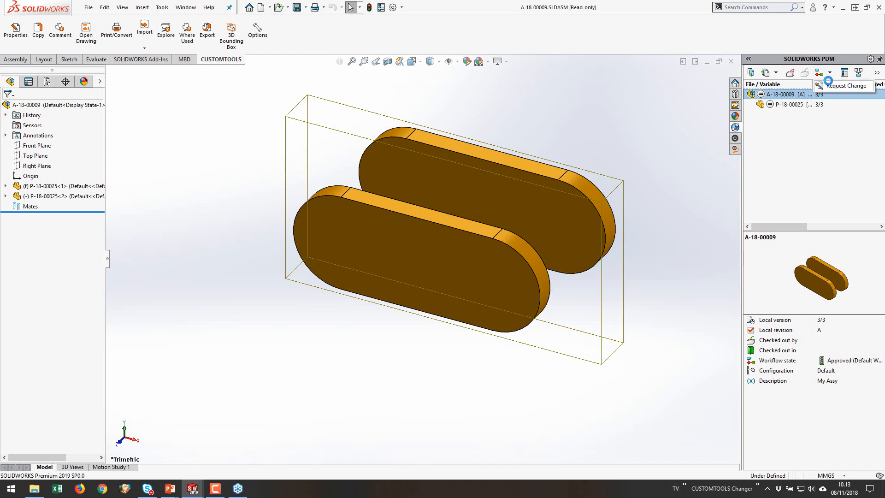
{"action": "left_click", "coordinate": [841, 86]}
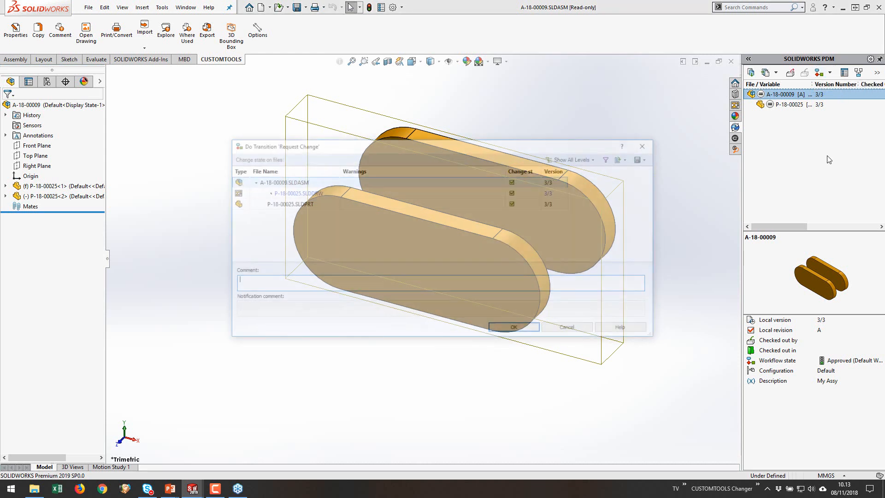
{"action": "left_click", "coordinate": [510, 331]}
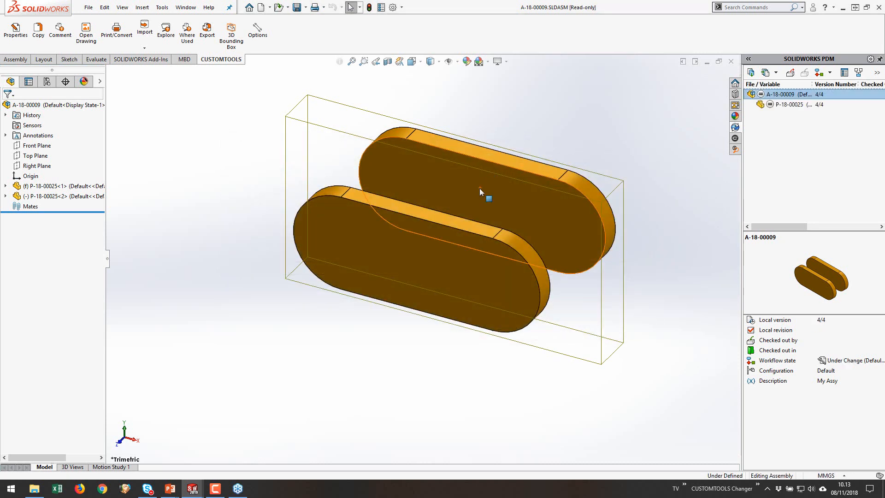
Step: Open part P-18-00025 from the assembly, dismiss the read-only warnings, and check out the part together with its drawing
{"action": "left_click", "coordinate": [415, 252]}
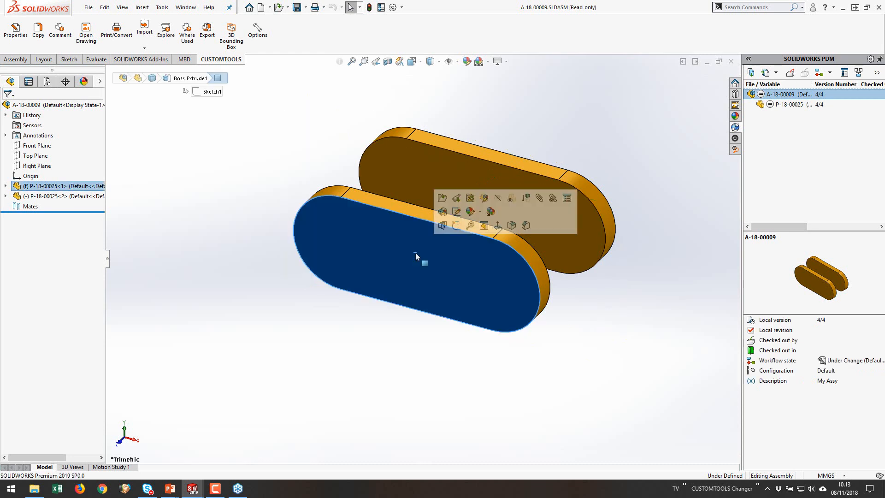
{"action": "left_click", "coordinate": [442, 198]}
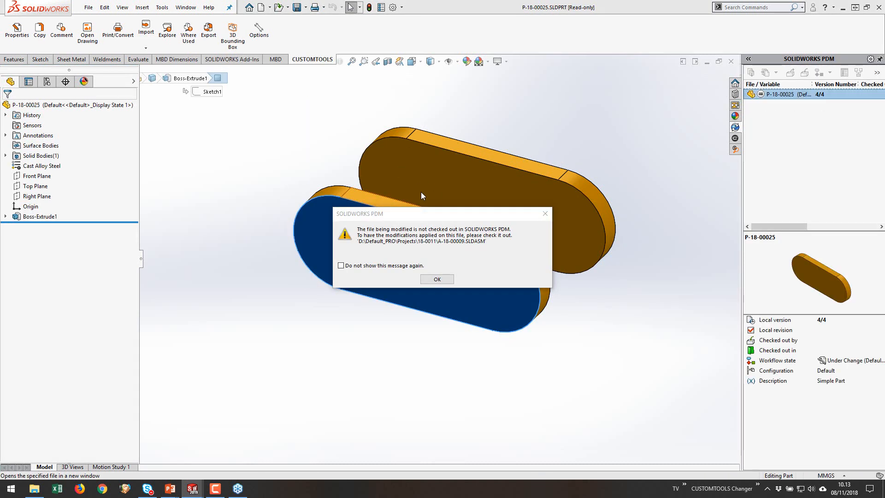
{"action": "left_click", "coordinate": [437, 279]}
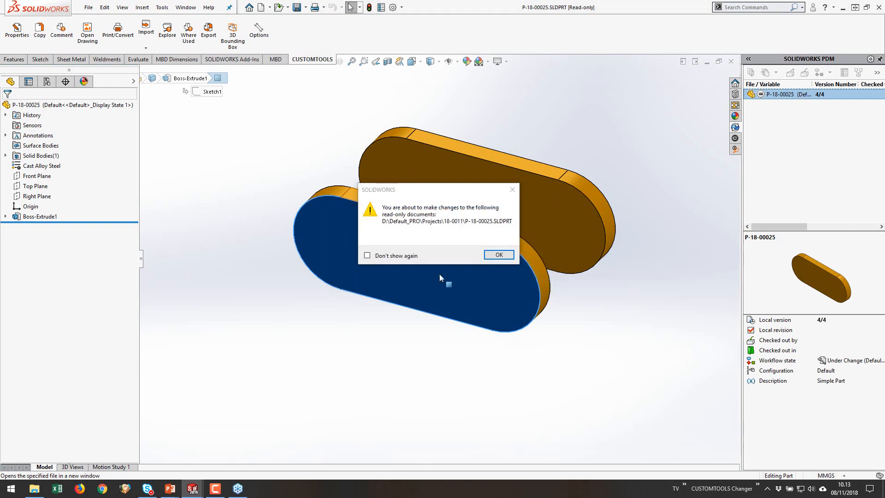
{"action": "left_click", "coordinate": [499, 254]}
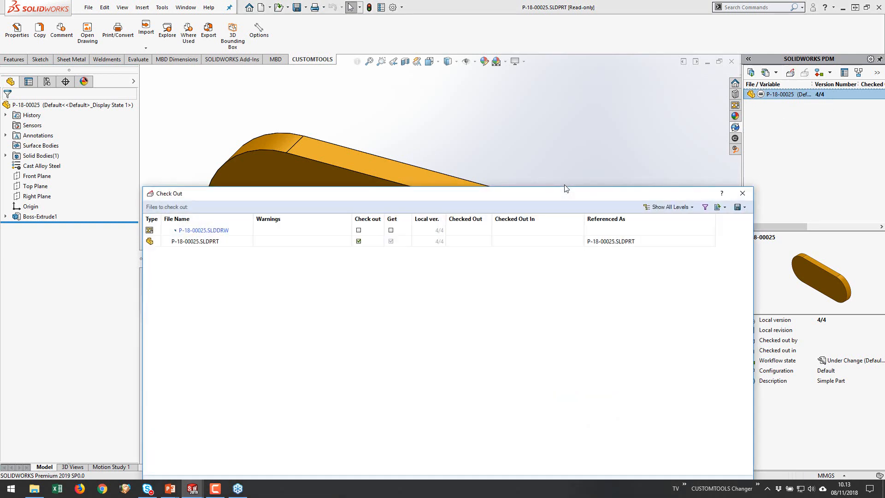
{"action": "left_click", "coordinate": [358, 230]}
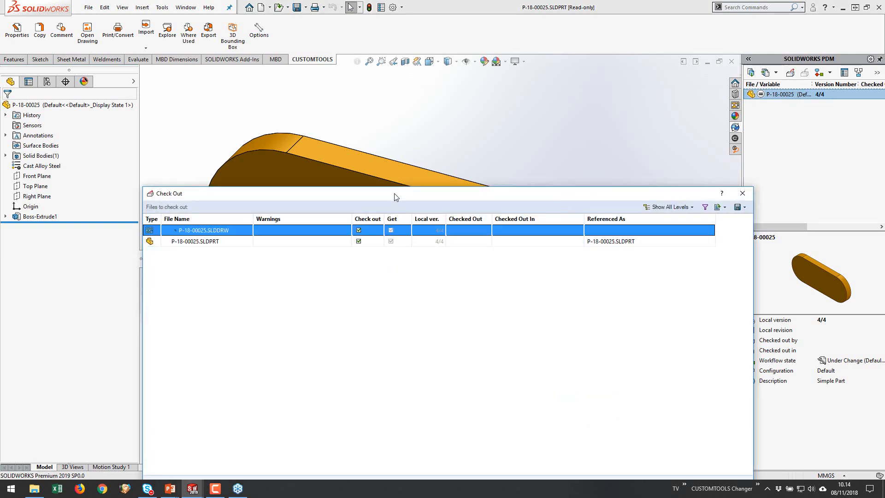
{"action": "left_click", "coordinate": [577, 371]}
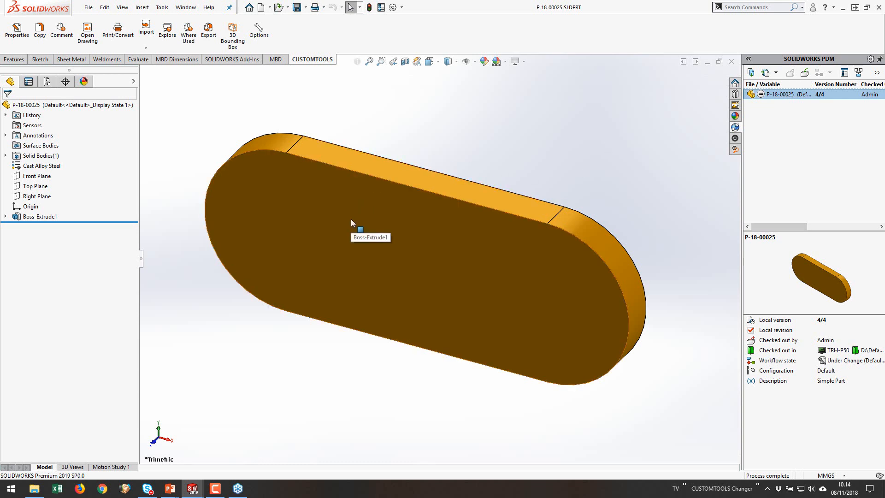
Step: Start a sketch on the plate's large front face and offset the outer contour inward by 10 mm
{"action": "left_click", "coordinate": [341, 225]}
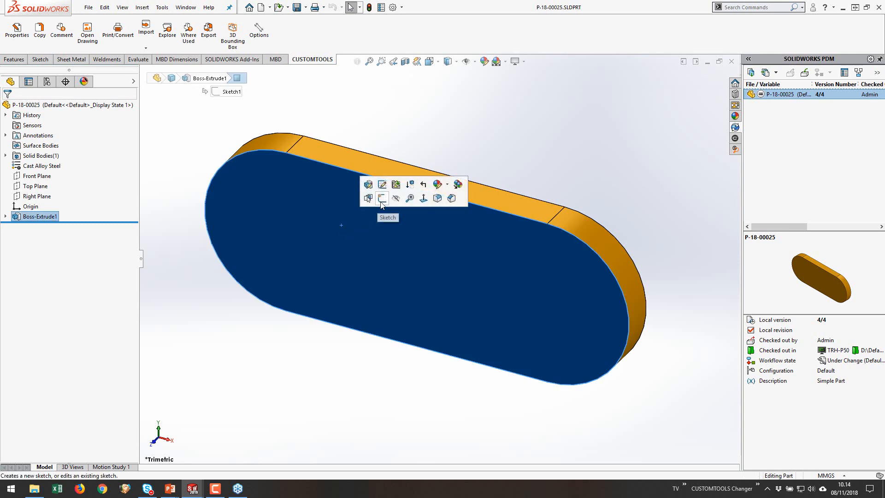
{"action": "left_click", "coordinate": [381, 199]}
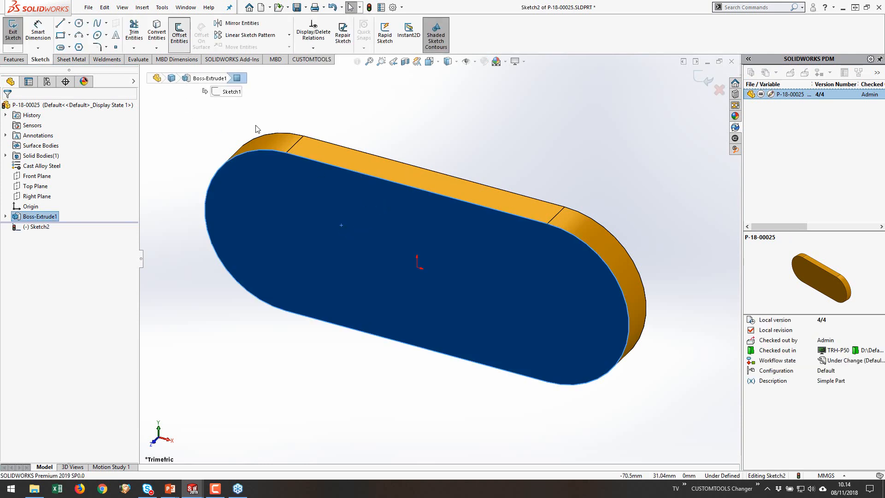
{"action": "left_click", "coordinate": [372, 225]}
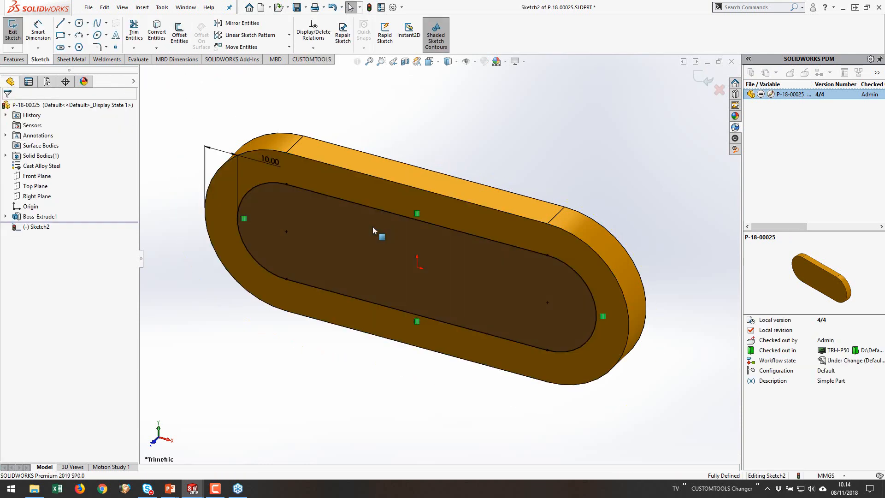
Step: Cut the area inside the offset contour through the full plate thickness with Extruded Cut
{"action": "left_click", "coordinate": [14, 59]}
{"action": "left_click", "coordinate": [140, 33]}
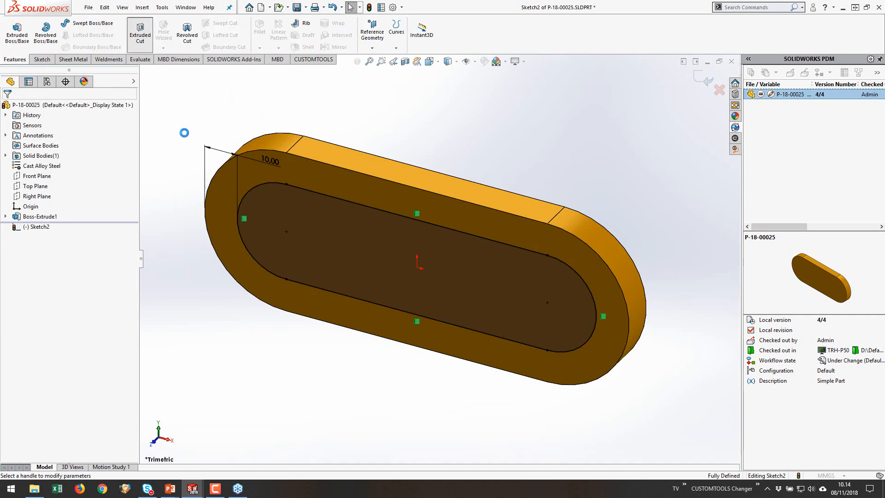
{"action": "left_click", "coordinate": [74, 163]}
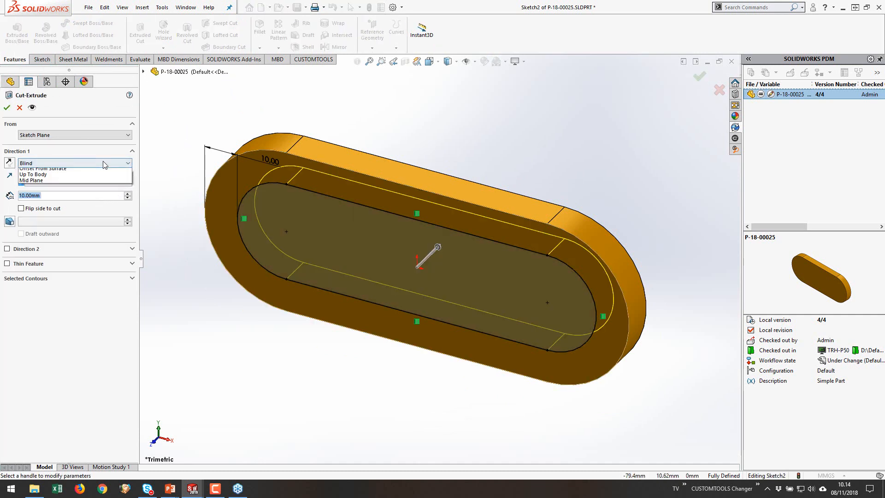
{"action": "left_click", "coordinate": [32, 181]}
{"action": "left_click", "coordinate": [7, 107]}
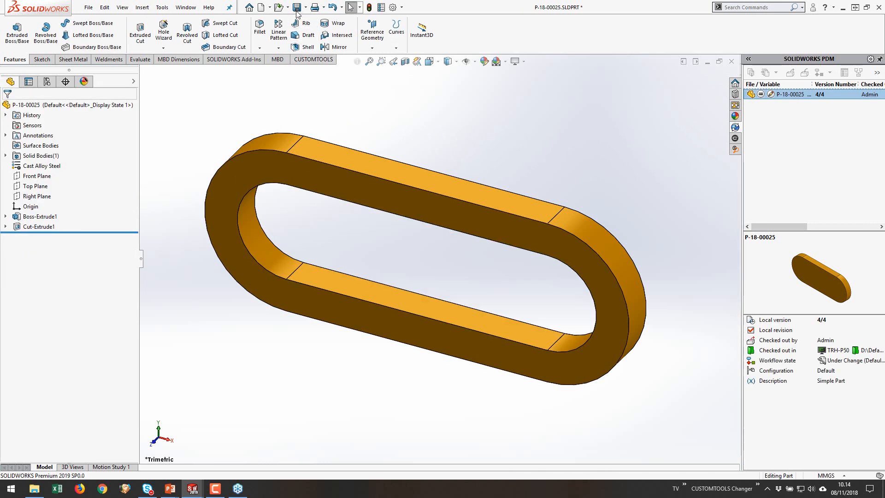
Step: Save part P-18-00025, switch to its updated drawing and save that as well
{"action": "left_click", "coordinate": [297, 8]}
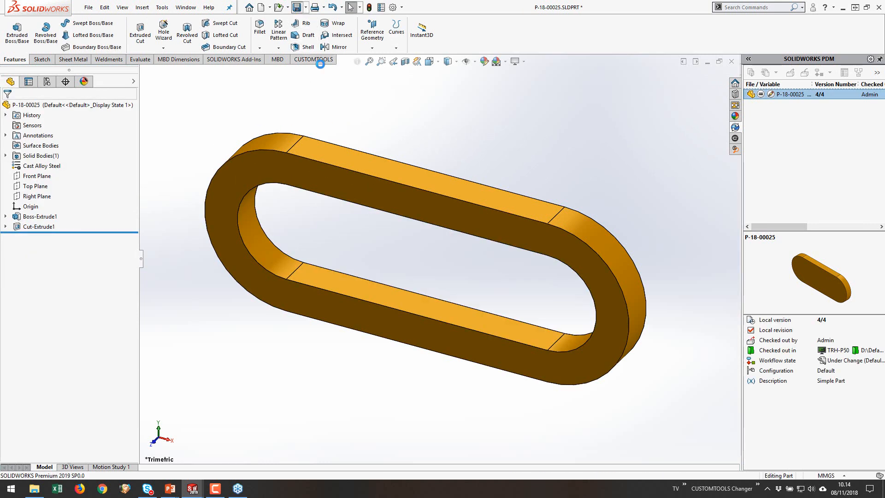
{"action": "left_click", "coordinate": [197, 11]}
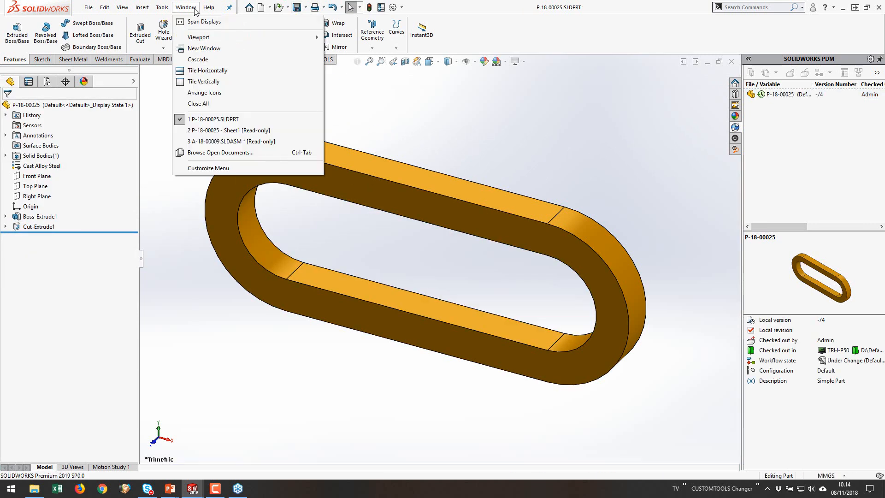
{"action": "left_click", "coordinate": [203, 132]}
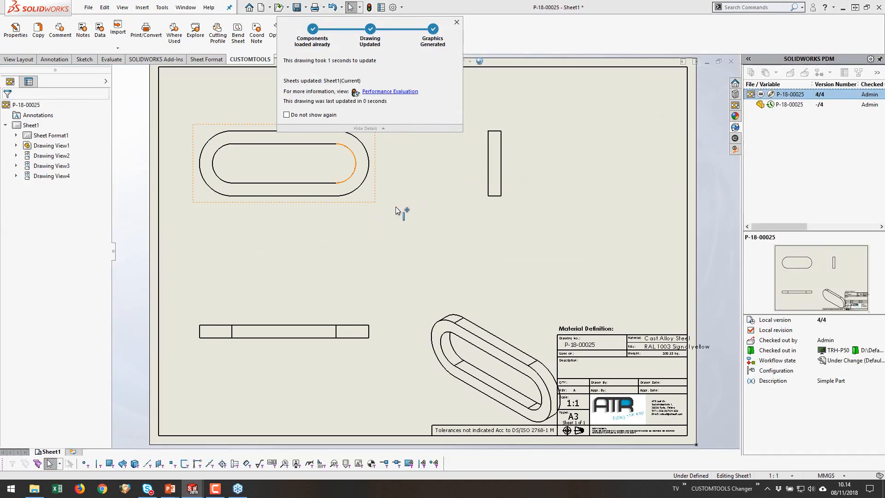
{"action": "key", "text": "ctrl+s"}
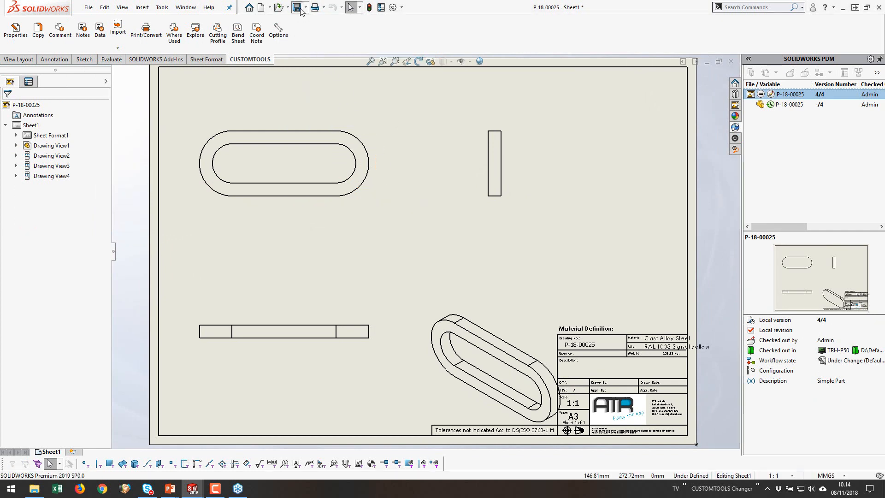
Step: Switch to assembly A-18-00009, rebuild it with the changed part, and check out the assembly
{"action": "left_click", "coordinate": [186, 7]}
{"action": "left_click", "coordinate": [231, 131]}
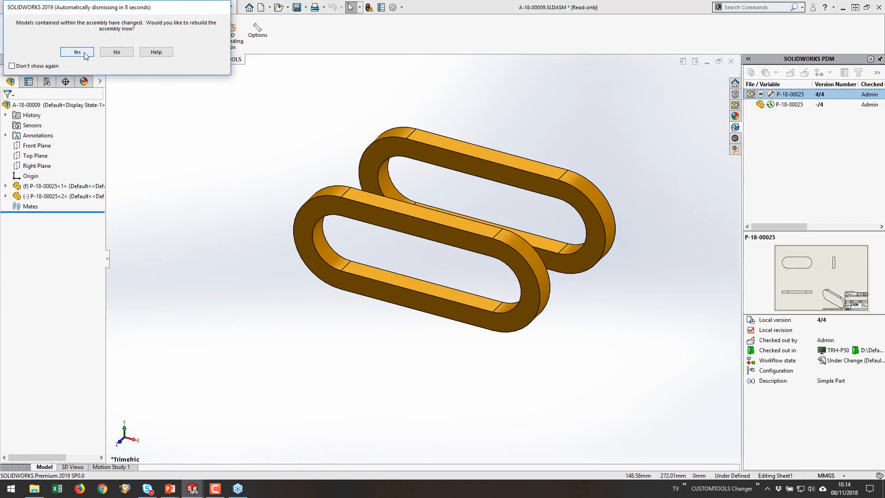
{"action": "left_click", "coordinate": [86, 54]}
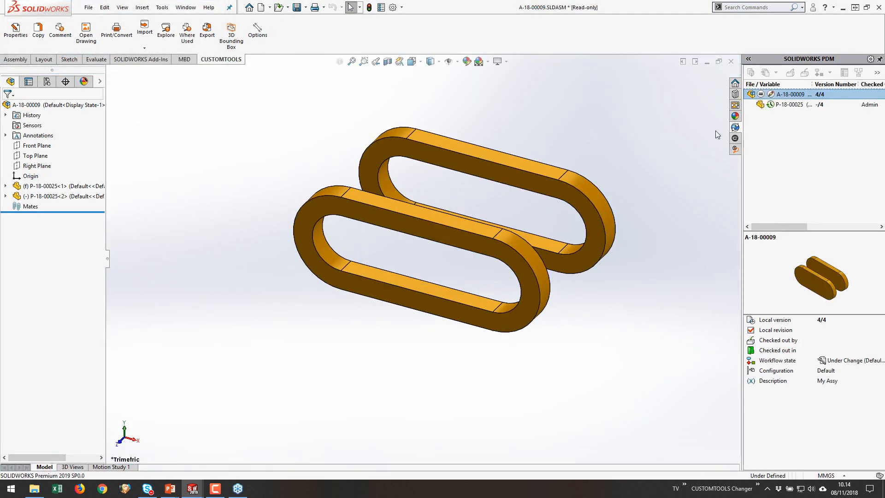
{"action": "left_click", "coordinate": [797, 94]}
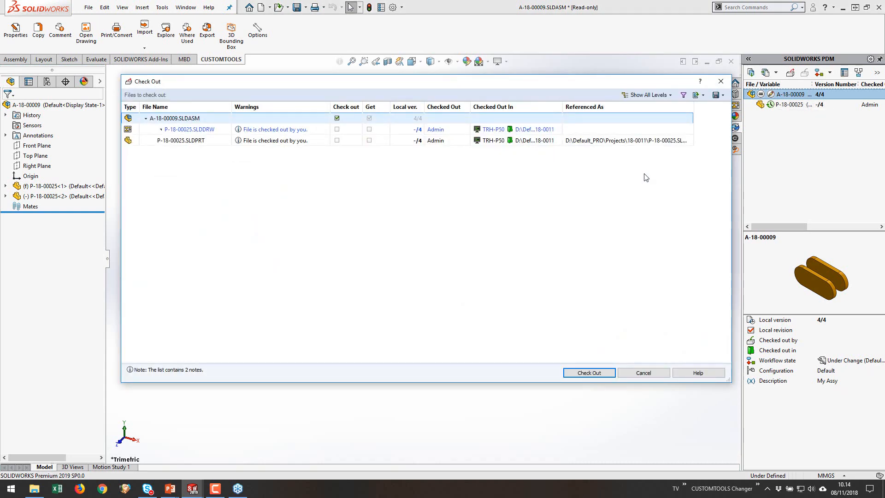
{"action": "left_click", "coordinate": [589, 373]}
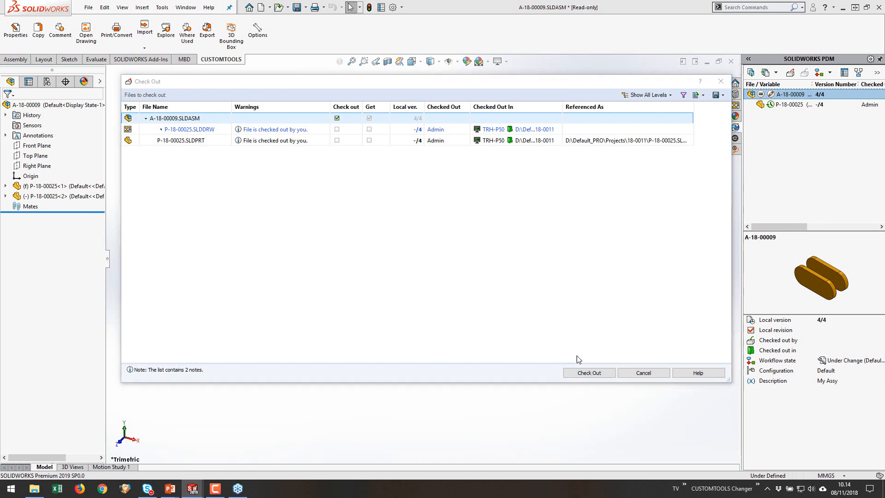
Step: Save assembly A-18-00009 and check it in together with the P-18-00025 drawing and part
{"action": "left_click", "coordinate": [296, 9]}
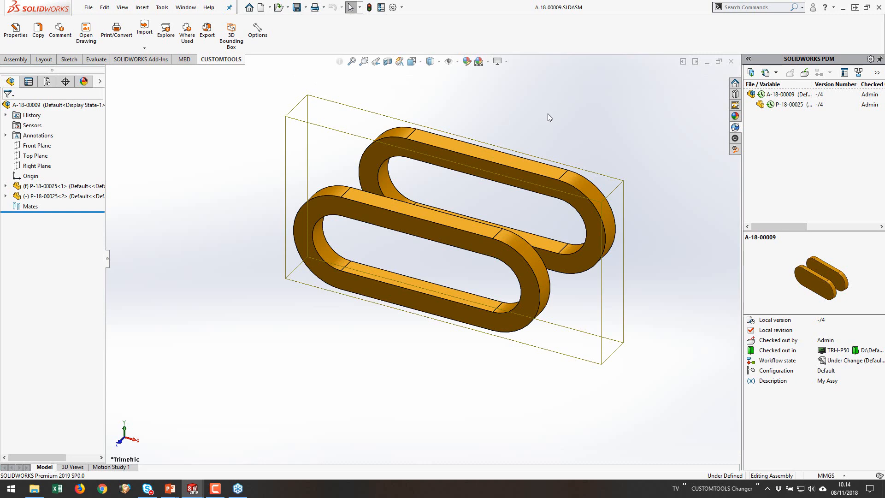
{"action": "left_click", "coordinate": [804, 74]}
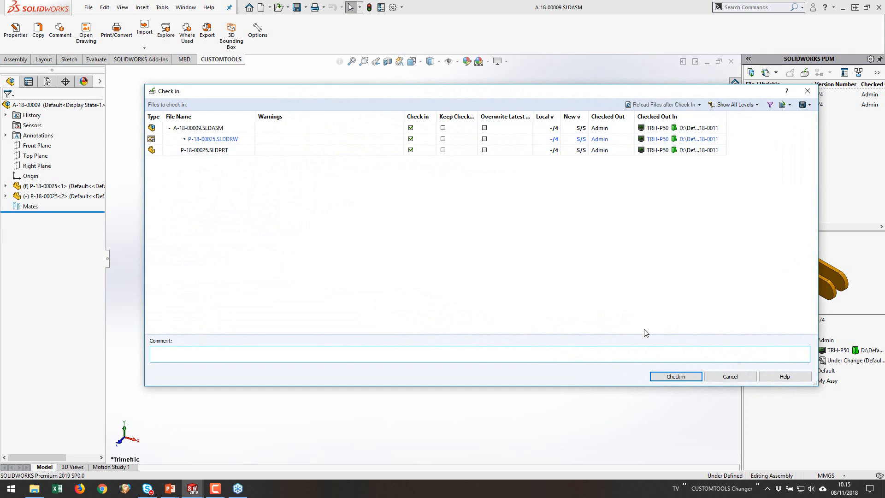
{"action": "left_click", "coordinate": [679, 378]}
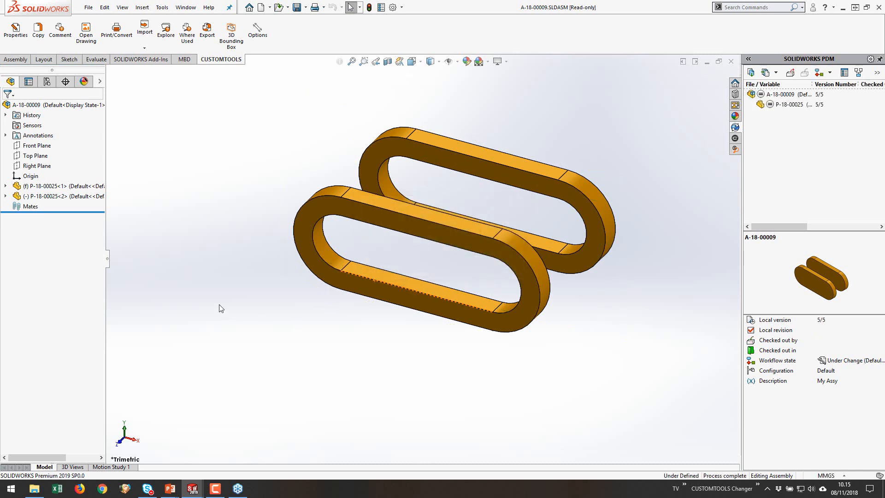
Step: Examine the workflow state and revision under PDM Info in the assembly's CUSTOMTOOLS properties, closing without changes
{"action": "left_click", "coordinate": [16, 30]}
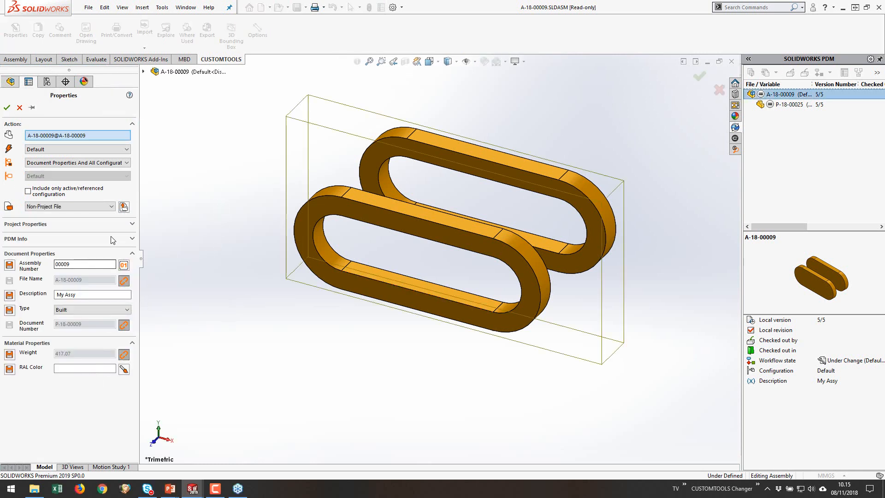
{"action": "left_click", "coordinate": [132, 239]}
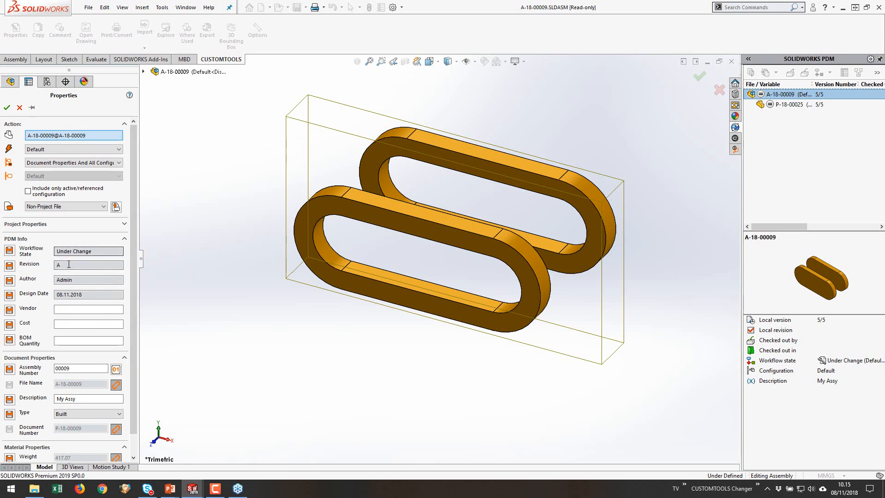
{"action": "left_click", "coordinate": [20, 107]}
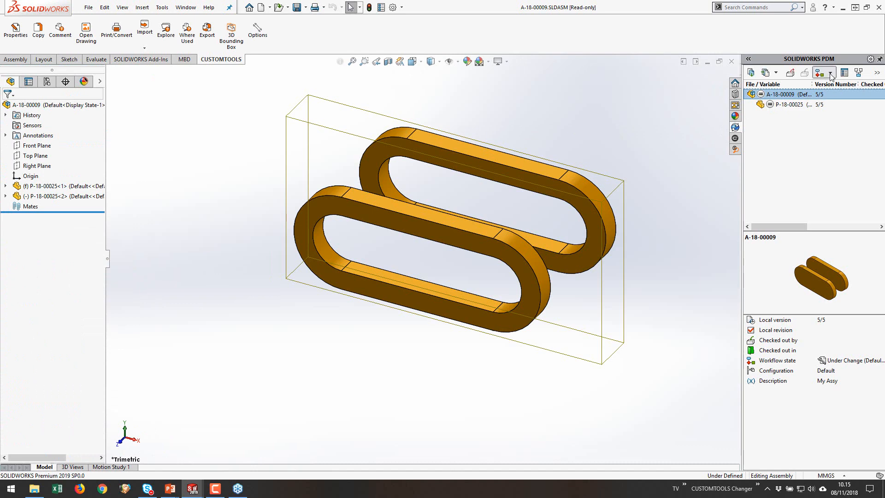
Step: Apply the Submit Change for Approval transition to assembly A-18-00009, the P-18-00025 drawing and the part
{"action": "left_click", "coordinate": [830, 73]}
{"action": "left_click", "coordinate": [811, 85]}
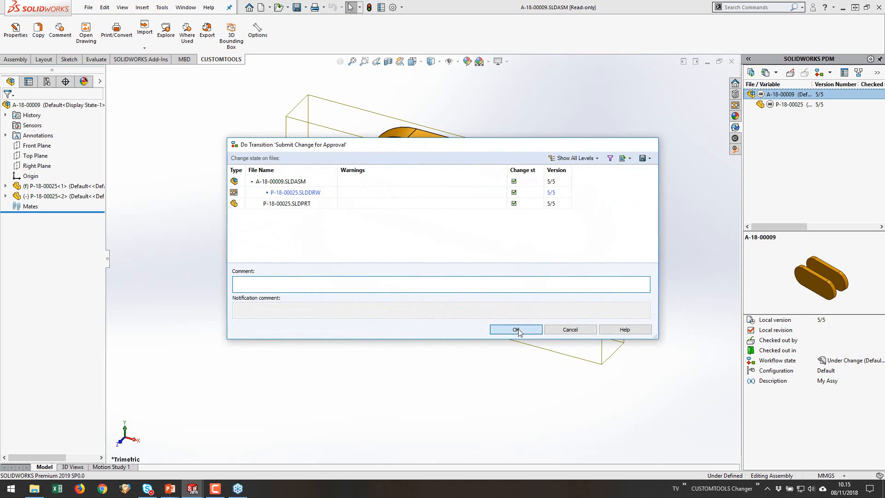
{"action": "left_click", "coordinate": [514, 326]}
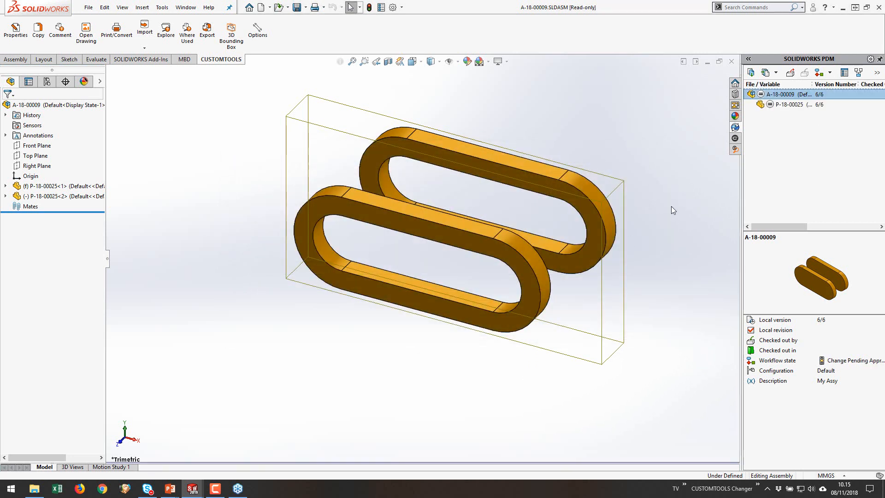
Step: Review the PDM Info values in assembly A-18-00009's CUSTOMTOOLS properties after submission for approval, and close the properties
{"action": "left_click", "coordinate": [15, 29]}
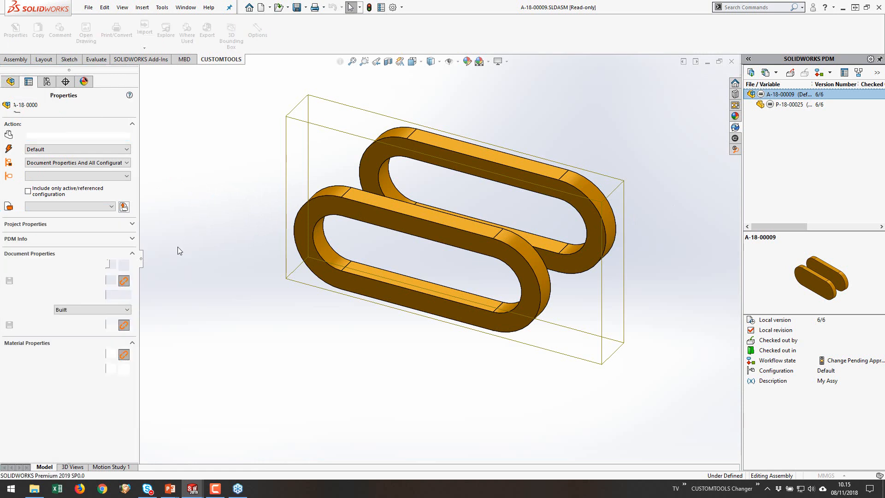
{"action": "left_click", "coordinate": [116, 238]}
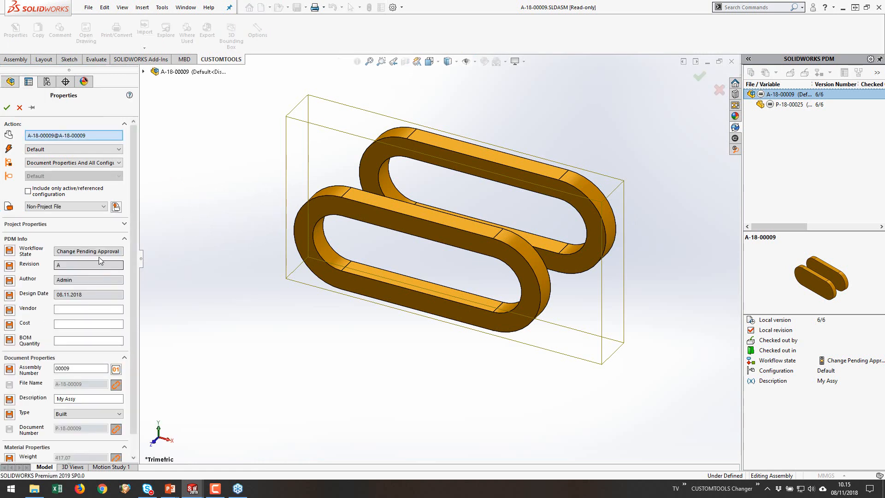
{"action": "left_click", "coordinate": [7, 107]}
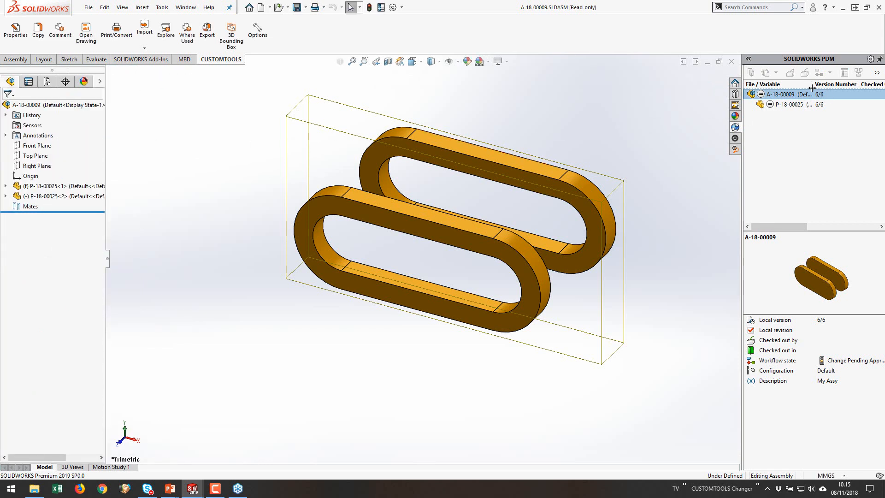
Step: Apply the Change Approved transition to assembly A-18-00009, the P-18-00025 drawing and the part
{"action": "left_click", "coordinate": [830, 74]}
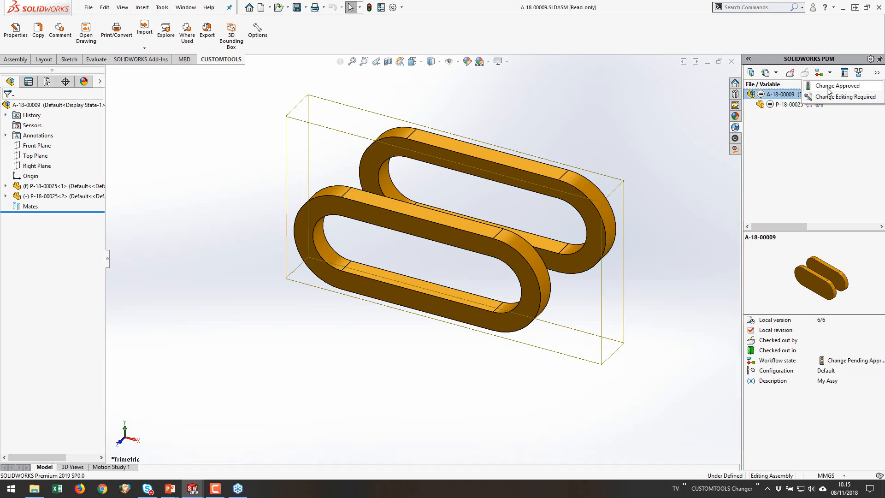
{"action": "left_click", "coordinate": [827, 89]}
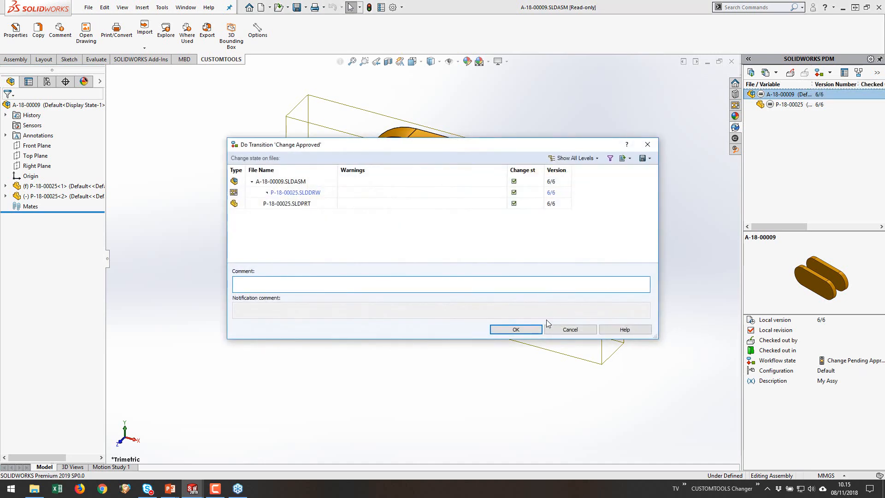
{"action": "left_click", "coordinate": [511, 328]}
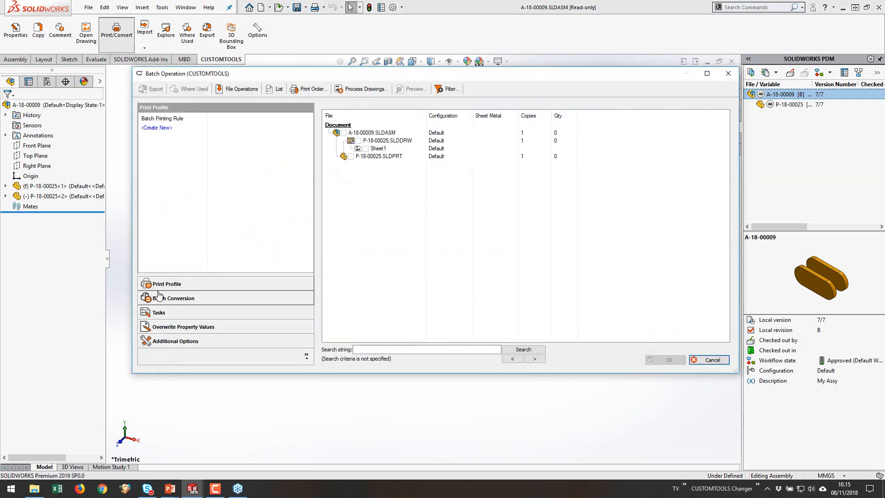
Step: Batch-convert the P-18-00025 drawing and part using the PDF and STEP conversion rules
{"action": "left_click", "coordinate": [158, 297]}
{"action": "left_click", "coordinate": [144, 127]}
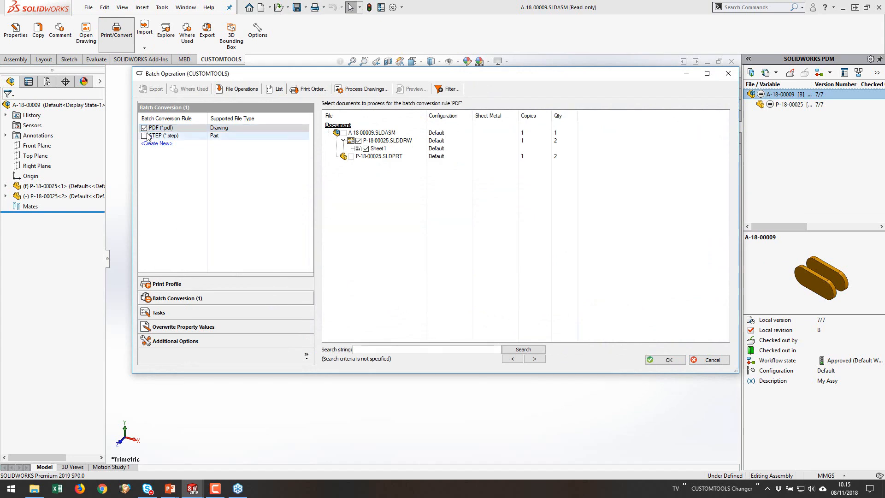
{"action": "left_click", "coordinate": [144, 136]}
{"action": "left_click", "coordinate": [664, 360]}
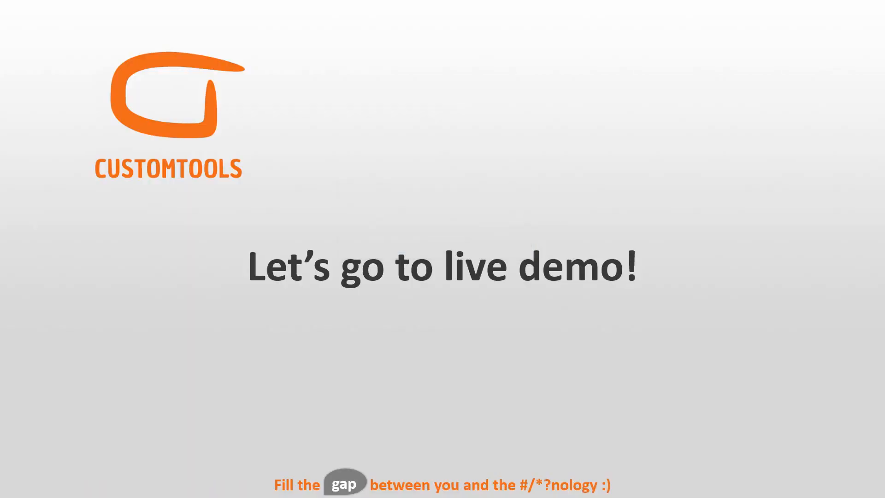
Step: Switch to File Explorer and preview P-18-00025.pdf in the 18-0011 vault folder
{"action": "left_click", "coordinate": [11, 488]}
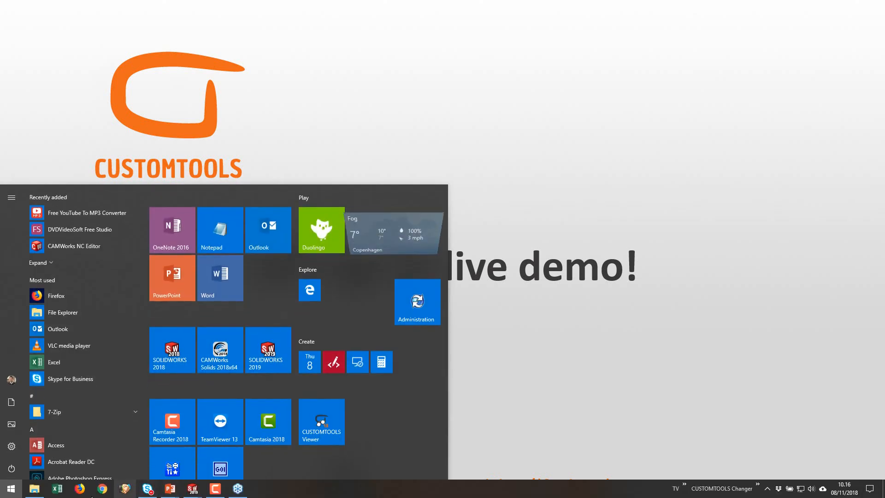
{"action": "left_click", "coordinate": [32, 489]}
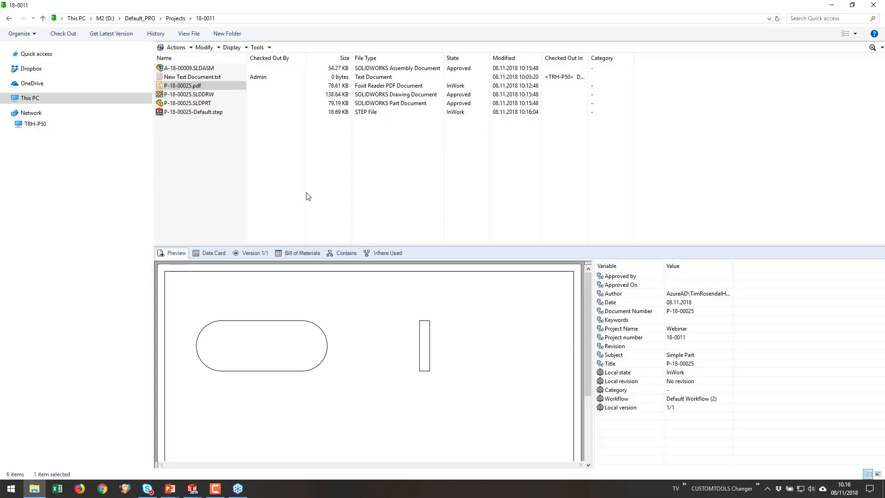
{"action": "left_click", "coordinate": [269, 179]}
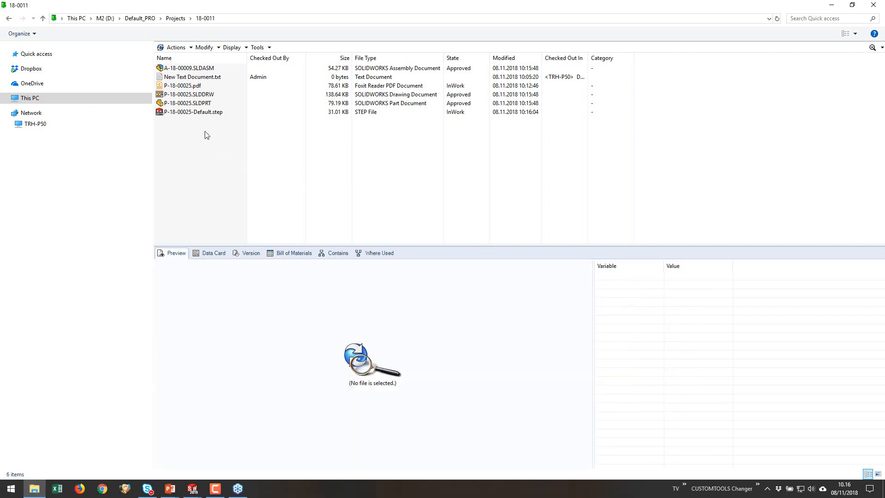
{"action": "left_click", "coordinate": [198, 85]}
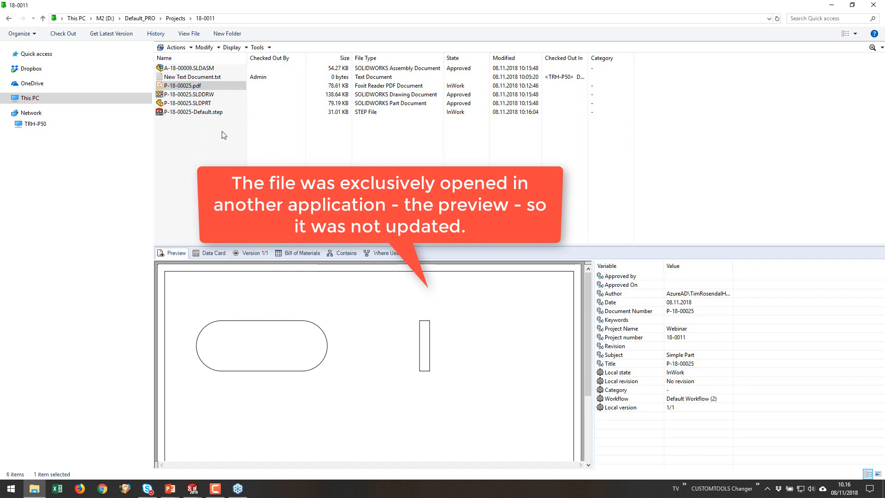
Step: Retrieve version 1 of P-18-00025-Default.step from its history and inspect the model in the preview
{"action": "left_click", "coordinate": [181, 112]}
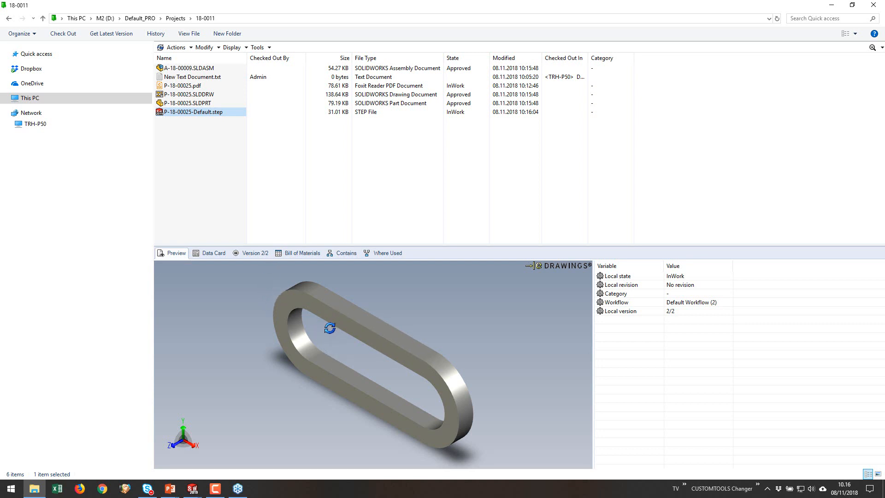
{"action": "left_click", "coordinate": [154, 33]}
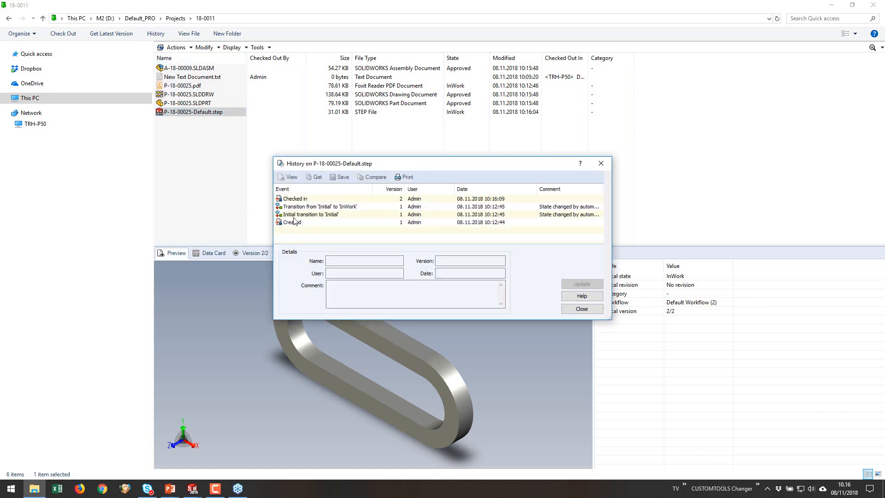
{"action": "left_click", "coordinate": [294, 217]}
{"action": "left_click", "coordinate": [297, 222]}
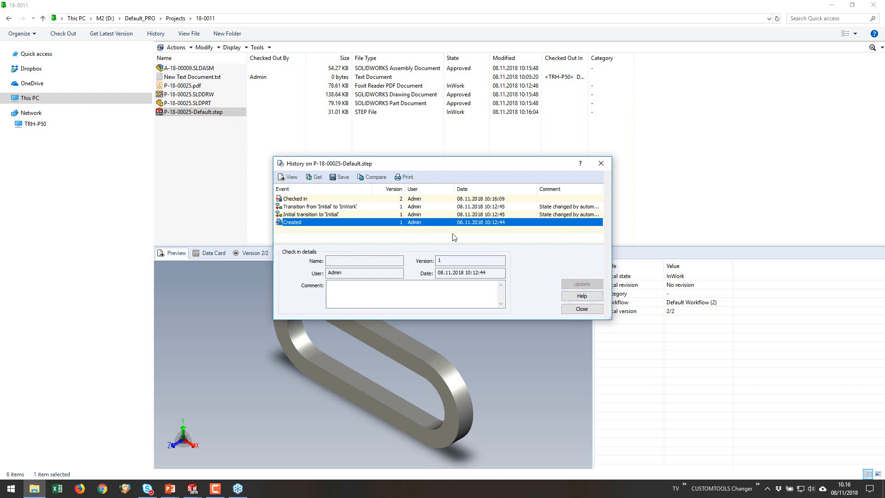
{"action": "left_click", "coordinate": [579, 309]}
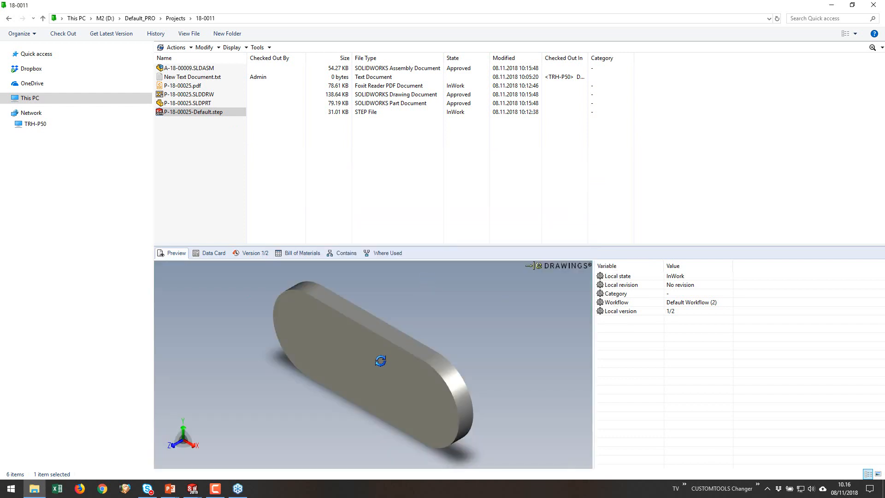
{"action": "mouse_move", "coordinate": [380, 360]}
{"action": "left_mouse_down"}
{"action": "mouse_move", "coordinate": [387, 294]}
{"action": "mouse_move", "coordinate": [401, 324]}
{"action": "mouse_move", "coordinate": [401, 296]}
{"action": "mouse_move", "coordinate": [397, 386]}
{"action": "mouse_move", "coordinate": [385, 367]}
{"action": "left_mouse_up"}
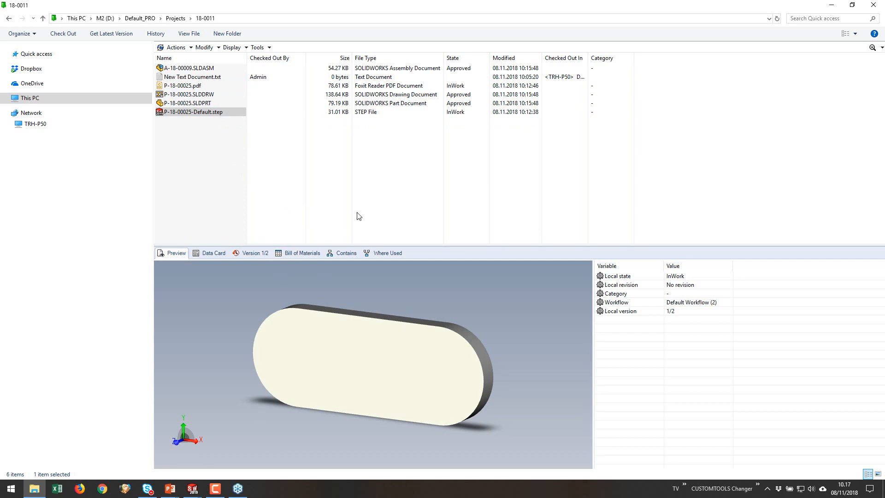
Step: Move drawing P-18-00025.SLDDRW into a new subfolder named test within the 18-0011 project folder
{"action": "left_click", "coordinate": [197, 95]}
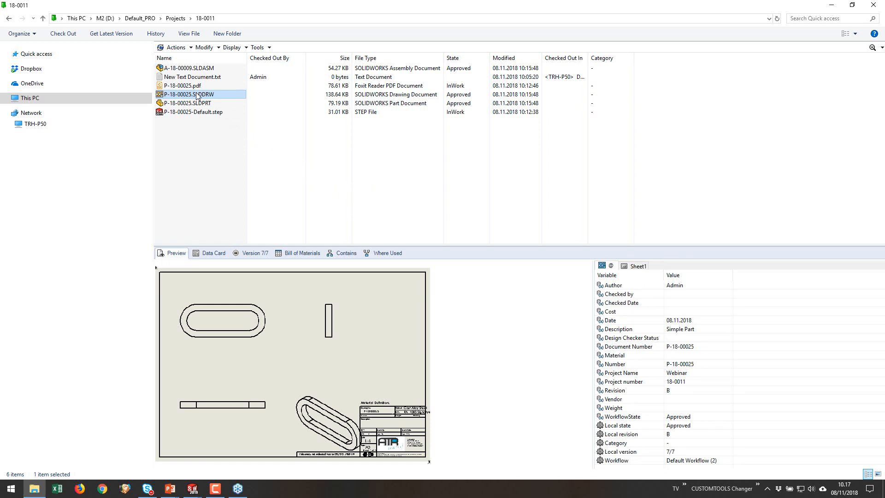
{"action": "right_click", "coordinate": [198, 95]}
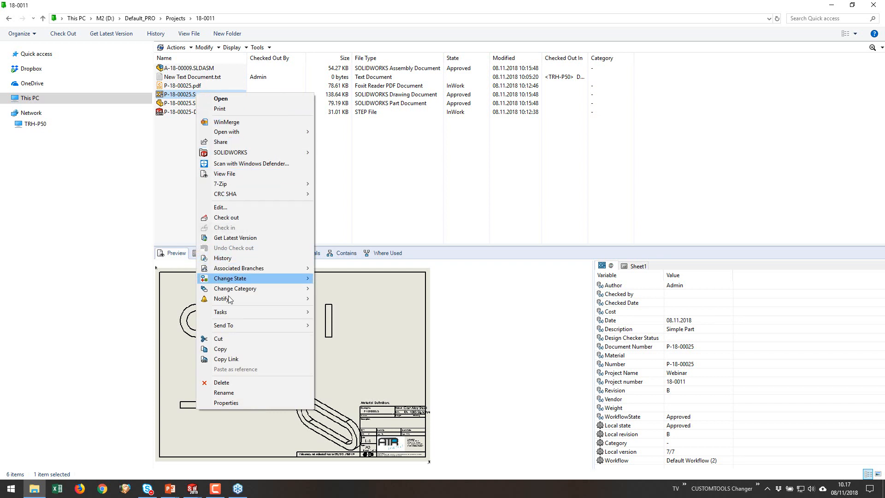
{"action": "left_click", "coordinate": [227, 340]}
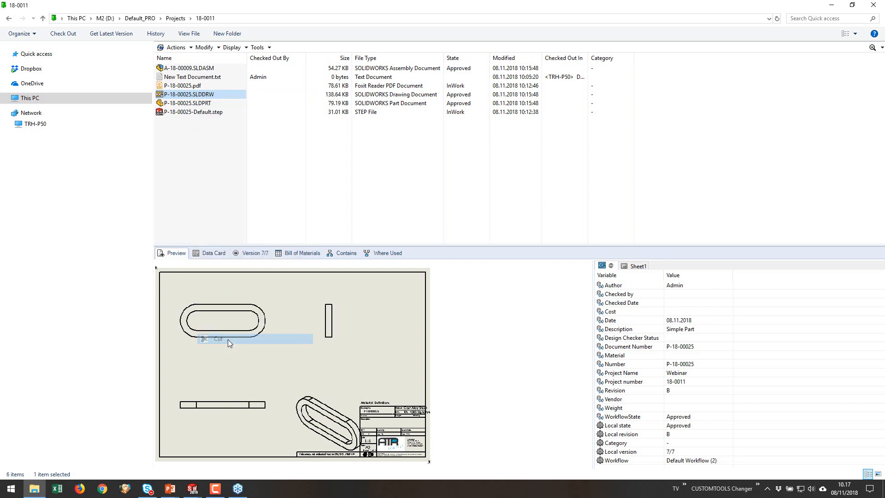
{"action": "left_click", "coordinate": [232, 37]}
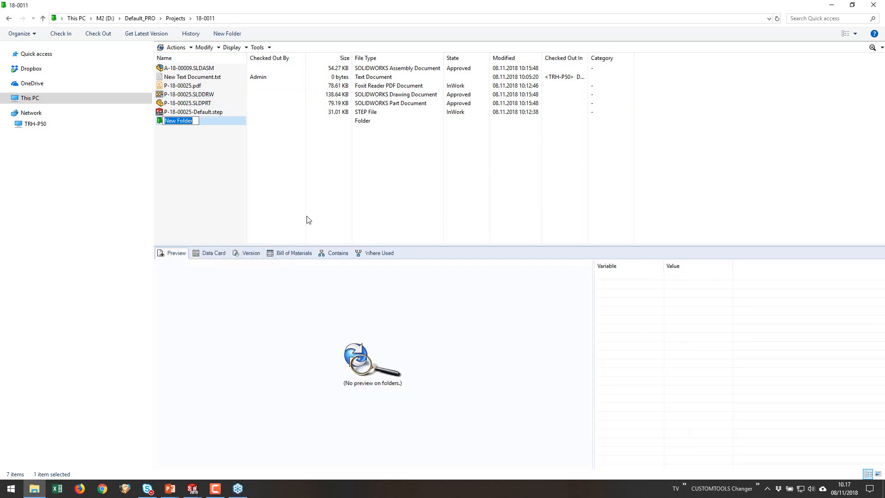
{"action": "type", "text": "test"}
{"action": "key", "text": "Return"}
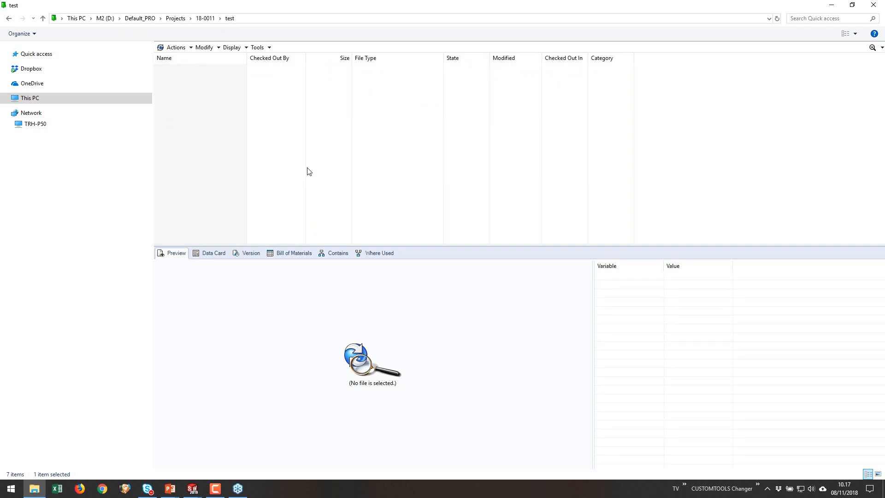
{"action": "right_click", "coordinate": [317, 121]}
{"action": "left_click", "coordinate": [339, 161]}
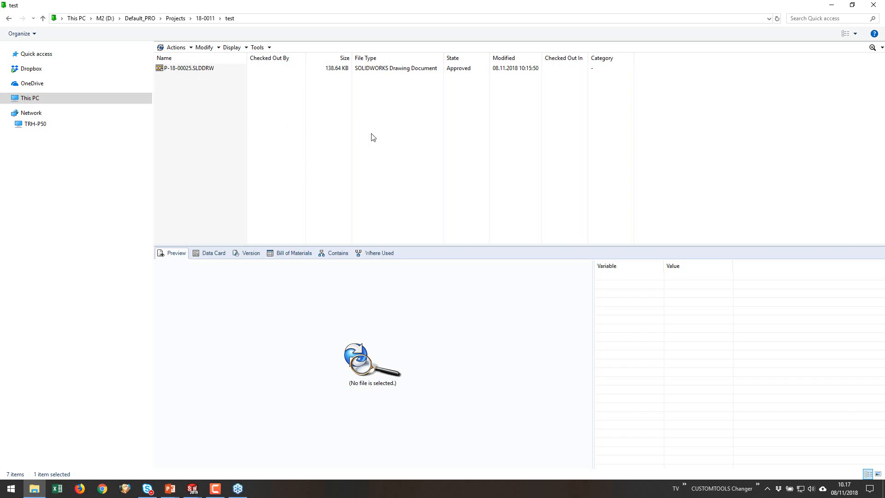
Step: Switch back to SOLIDWORKS, review the PDF conversion error, and close the error report and batch operation
{"action": "left_click", "coordinate": [190, 490]}
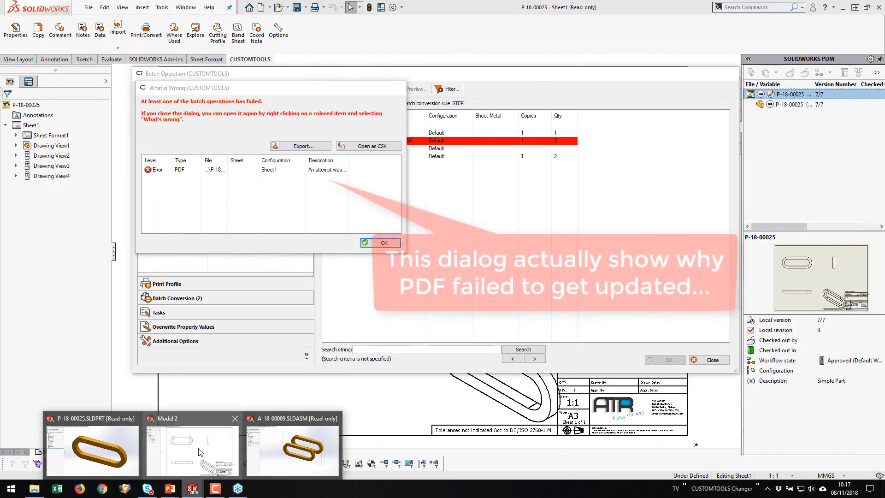
{"action": "left_click", "coordinate": [198, 449]}
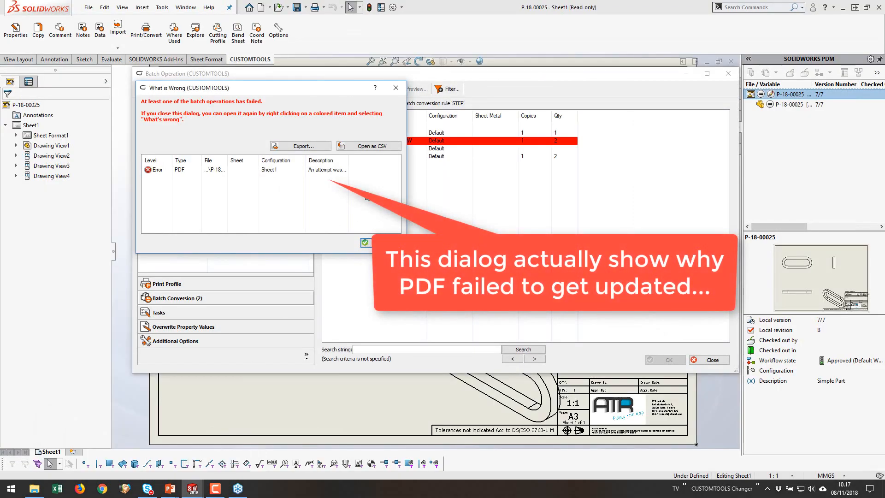
{"action": "left_click", "coordinate": [364, 242]}
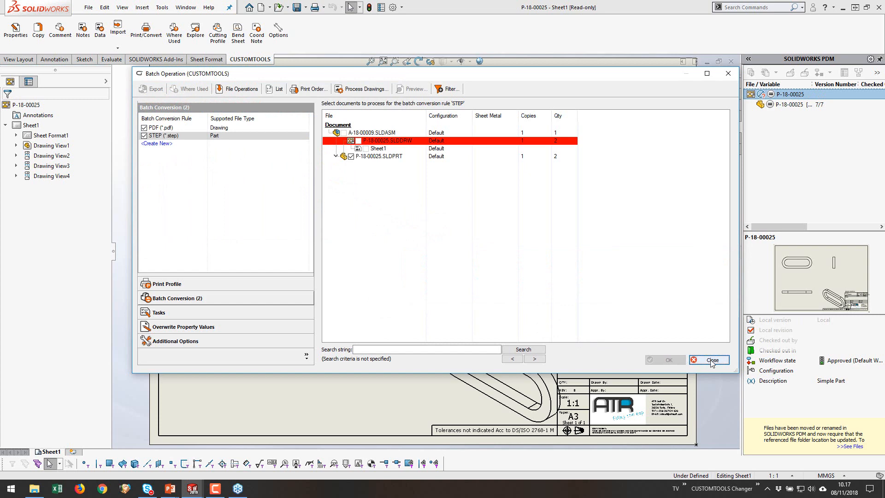
{"action": "left_click", "coordinate": [711, 361]}
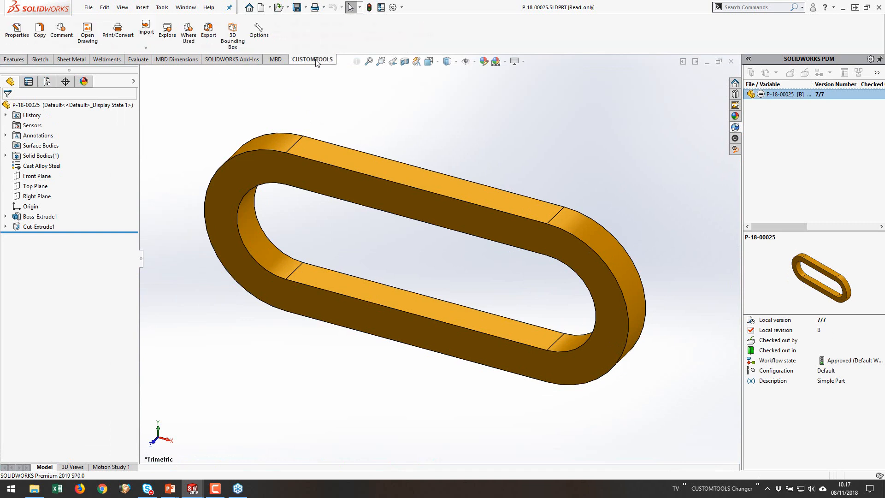
Step: Look up where part P-18-00025 is used with Where Used, and close all open documents
{"action": "left_click", "coordinate": [189, 46]}
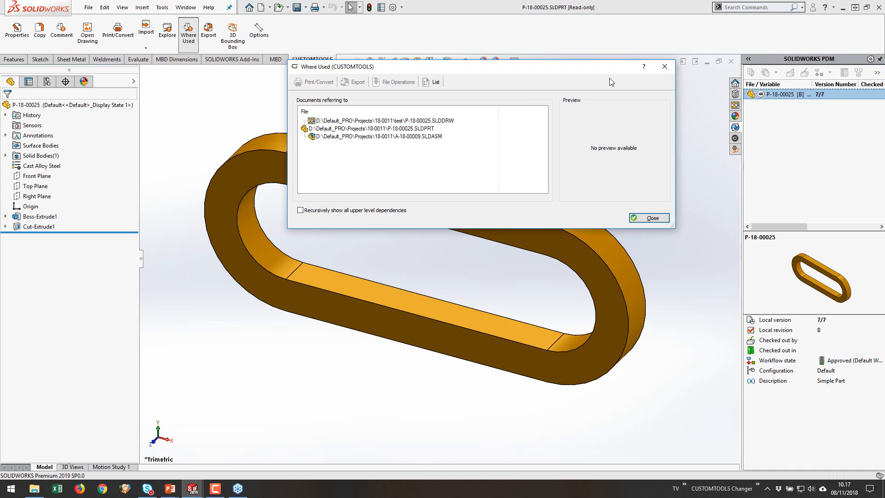
{"action": "left_click", "coordinate": [664, 68]}
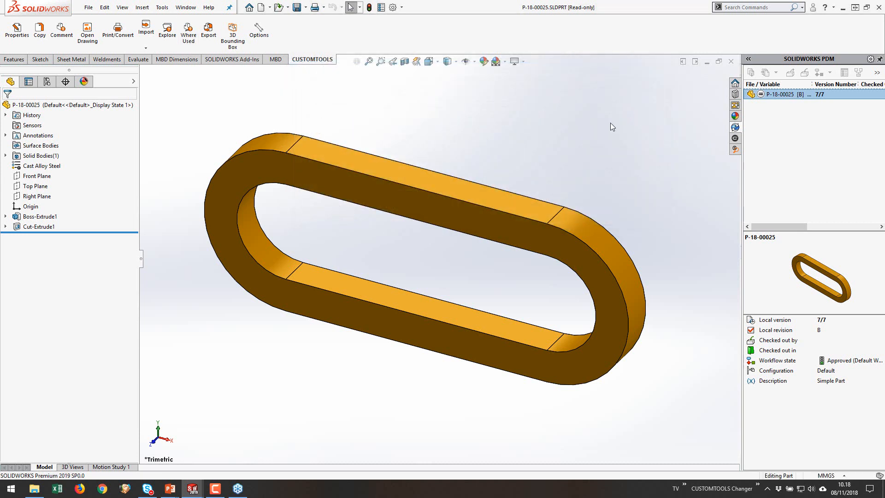
{"action": "left_click", "coordinate": [186, 7]}
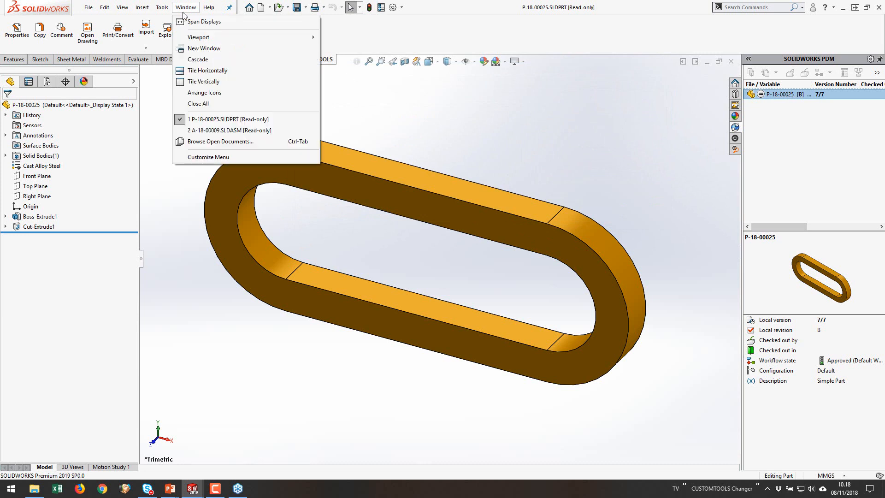
{"action": "left_click", "coordinate": [200, 104]}
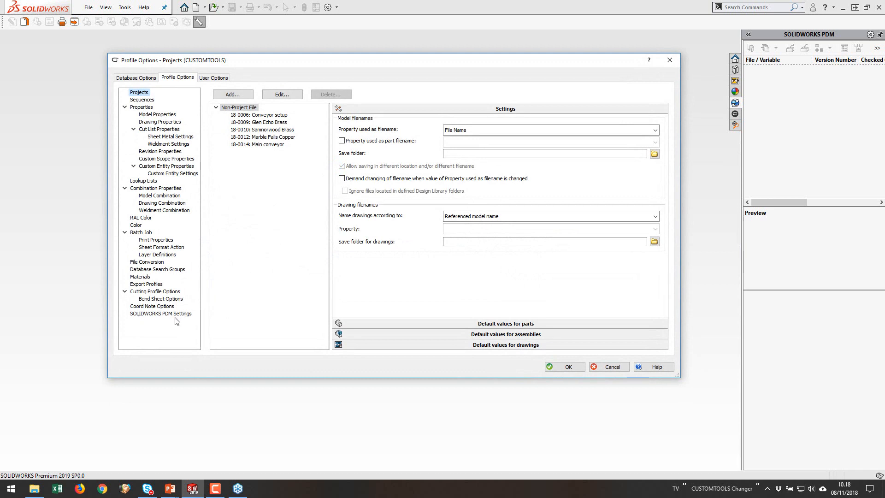
Step: Examine the SOLIDWORKS PDM Settings for the Default_PRO and xBOM vaults, cancelling the transfer of xBOM settings to another vault
{"action": "left_click", "coordinate": [146, 315]}
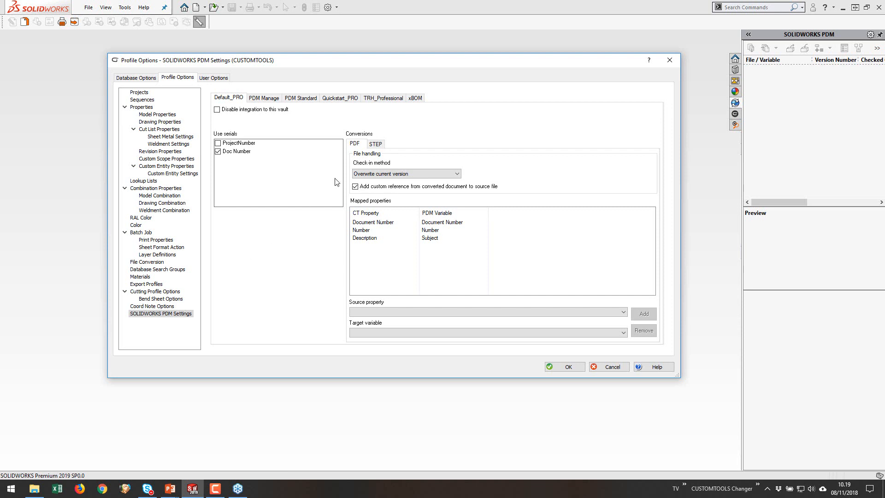
{"action": "left_click", "coordinate": [416, 98]}
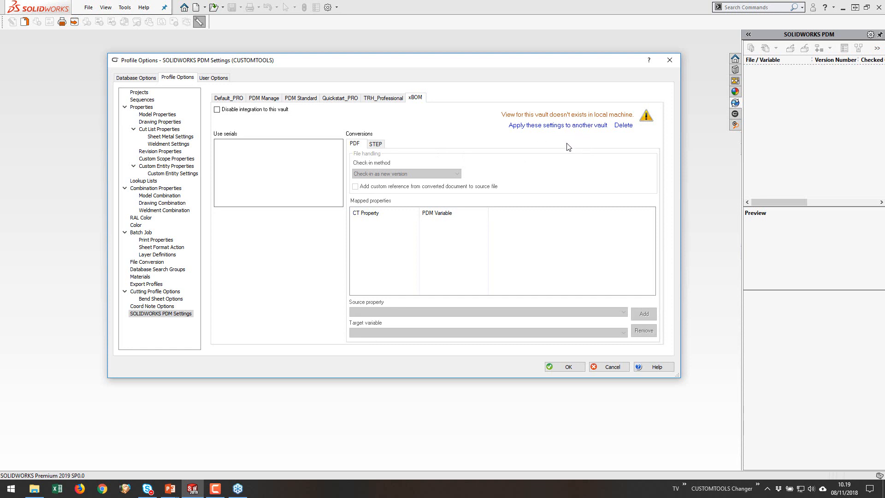
{"action": "left_click", "coordinate": [565, 126]}
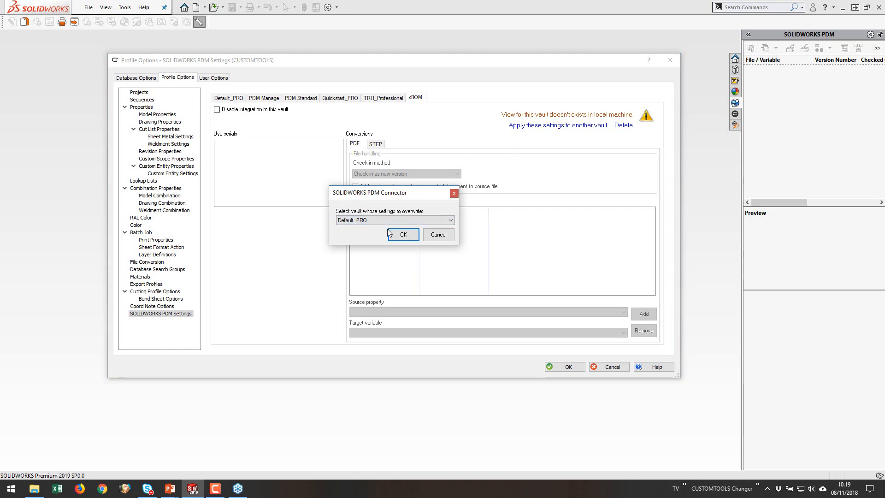
{"action": "left_click", "coordinate": [454, 194]}
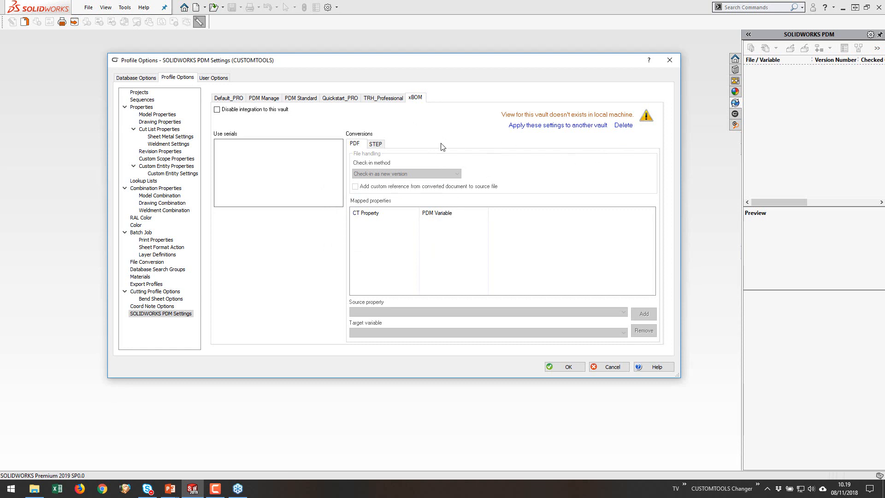
Step: Review the Default_PRO vault's PDM settings, the file conversion definitions, and the check-in methods available for PDF conversions
{"action": "left_click", "coordinate": [228, 98]}
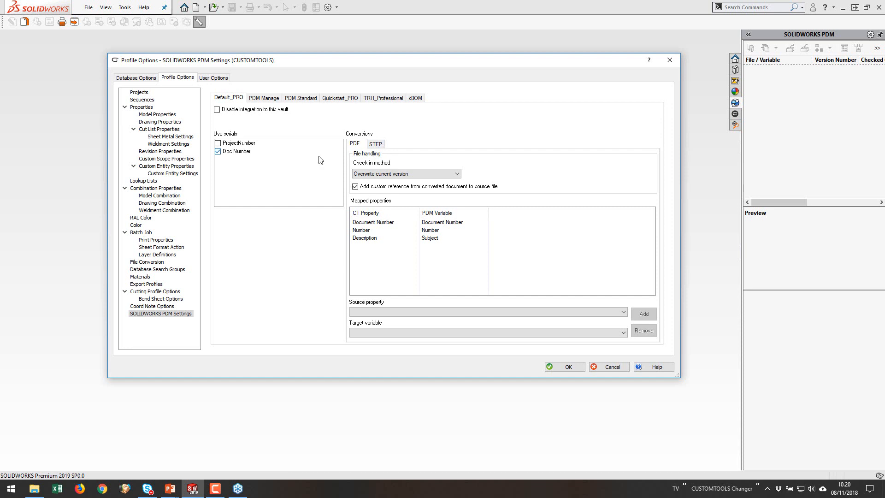
{"action": "left_click", "coordinate": [147, 262]}
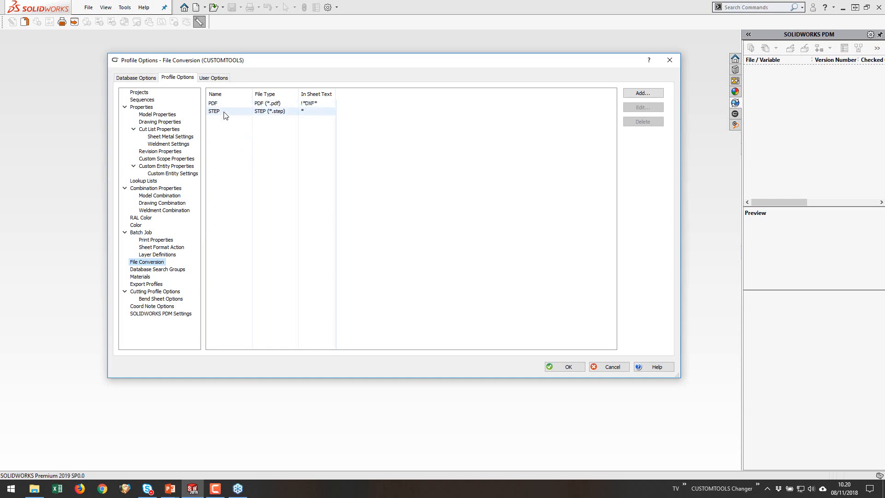
{"action": "left_click", "coordinate": [169, 314]}
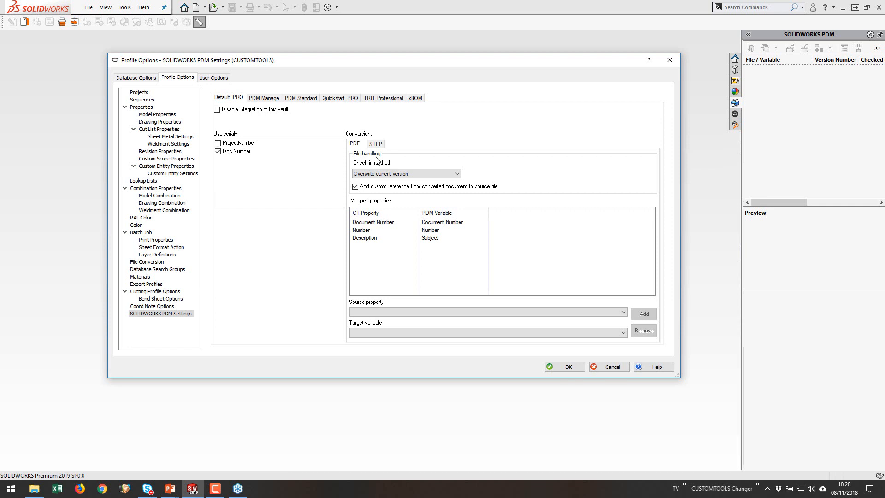
{"action": "left_click", "coordinate": [395, 178]}
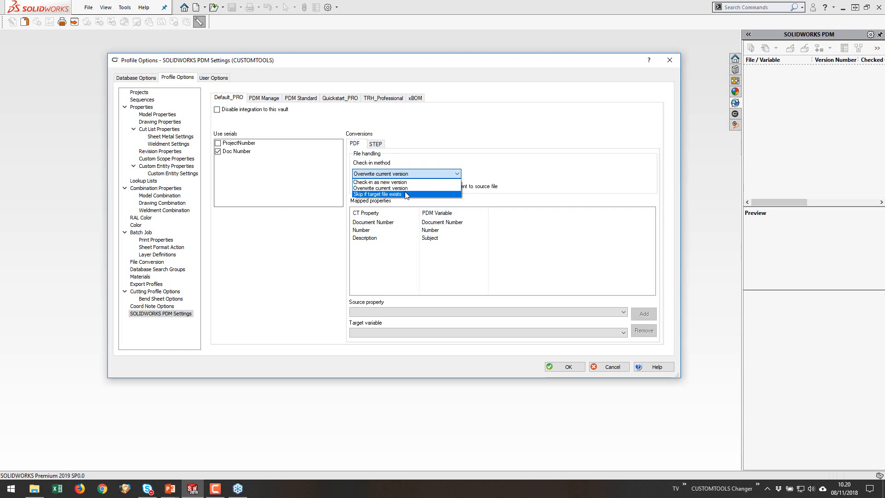
{"action": "left_click", "coordinate": [422, 173]}
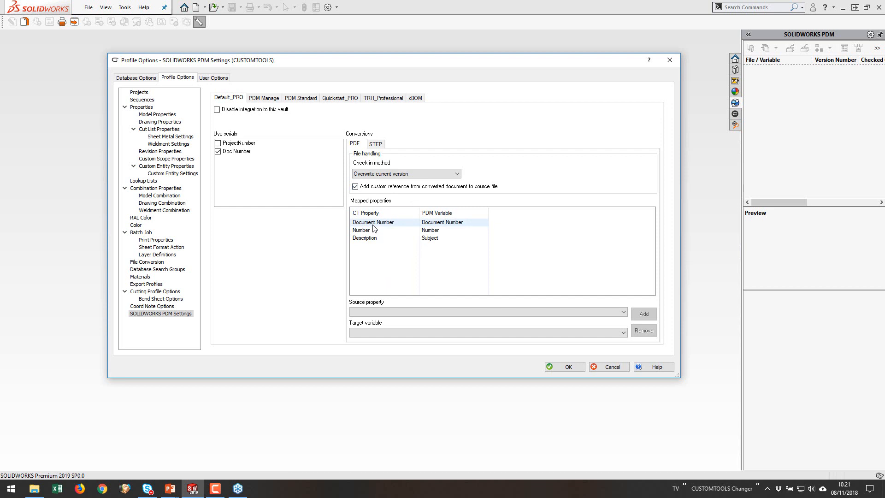
Step: Switch to File Explorer and examine the data card of P-18-00025.pdf in the 18-0011 folder, including the Subject field's variable connection
{"action": "left_click", "coordinate": [35, 489]}
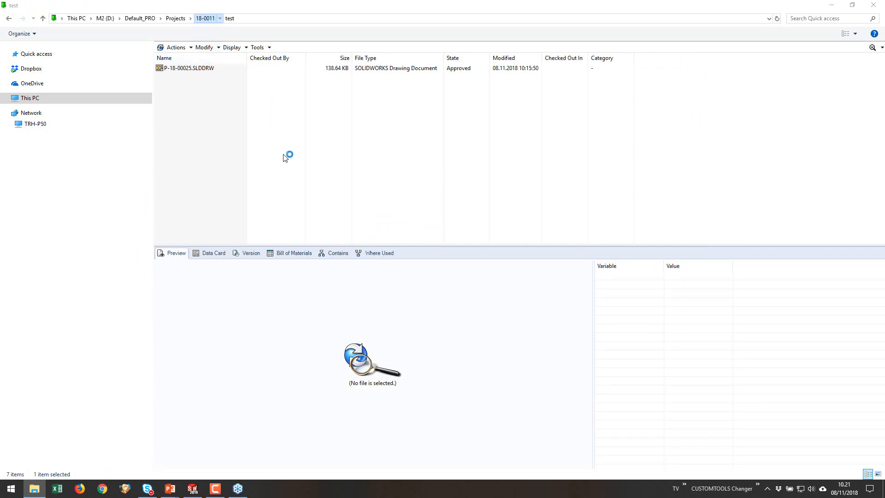
{"action": "left_click", "coordinate": [196, 94]}
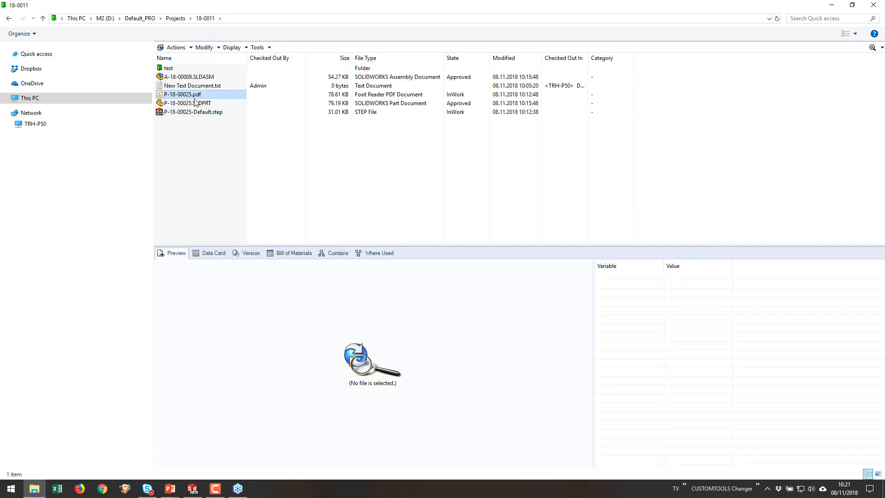
{"action": "left_click", "coordinate": [210, 253]}
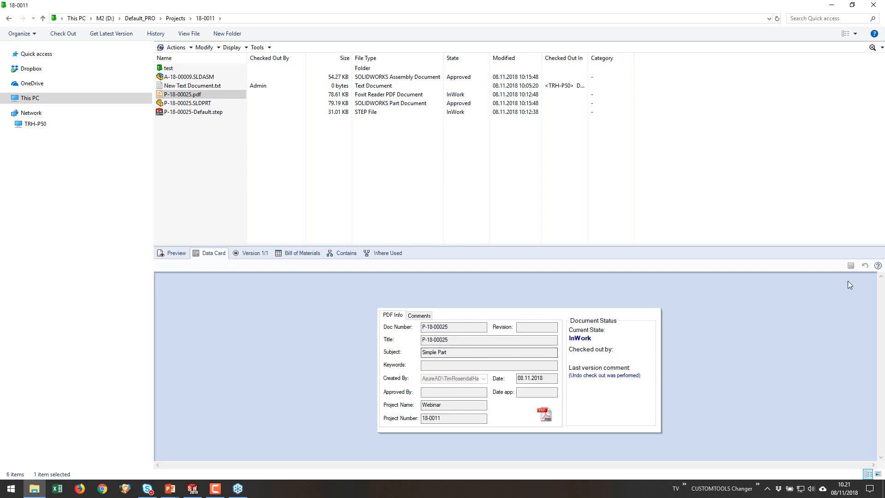
{"action": "left_click", "coordinate": [879, 267]}
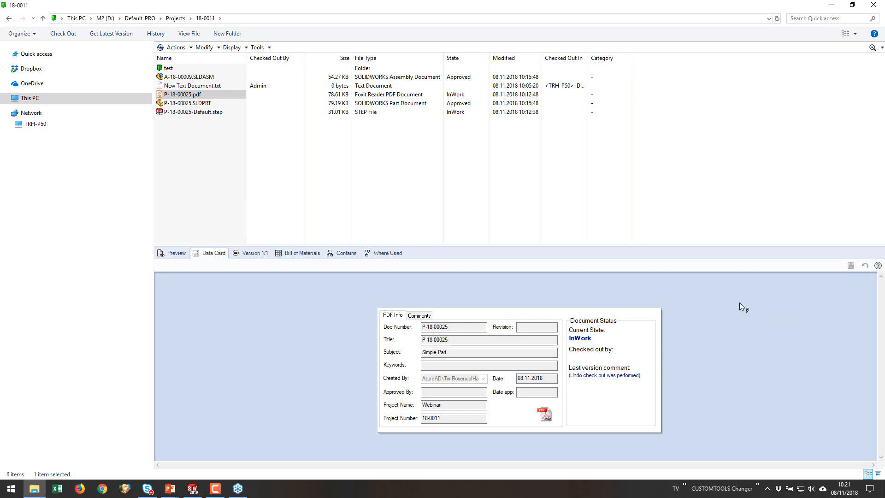
{"action": "left_click", "coordinate": [450, 353]}
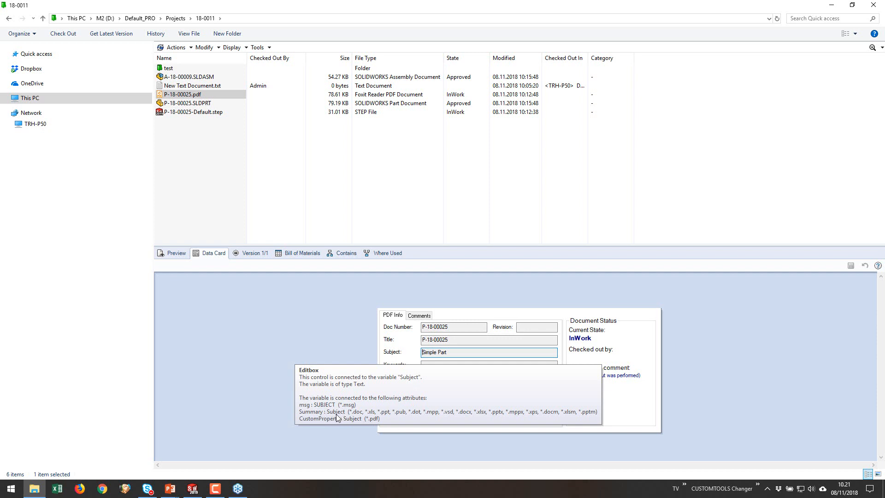
{"action": "left_click", "coordinate": [335, 355]}
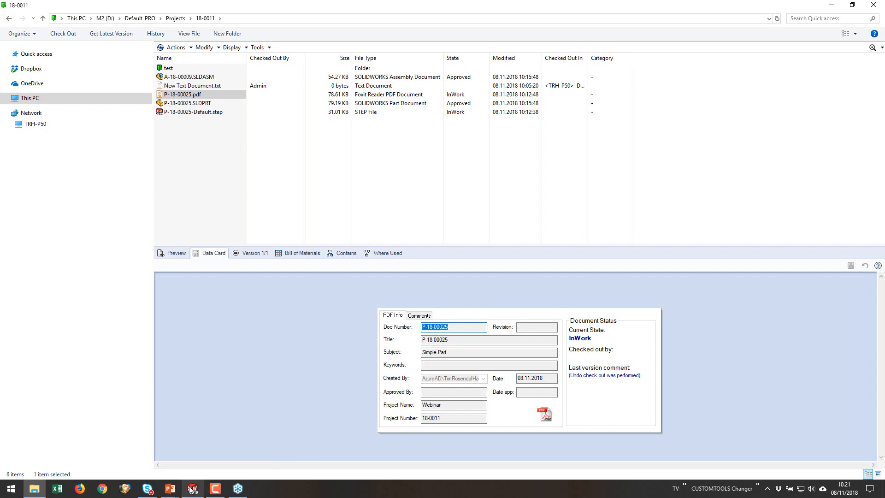
Step: Switch back to SOLIDWORKS and check the Description to Subject mapping in the Default_PRO PDF conversion settings
{"action": "mouse_move", "coordinate": [191, 489]}
{"action": "left_click", "coordinate": [214, 446]}
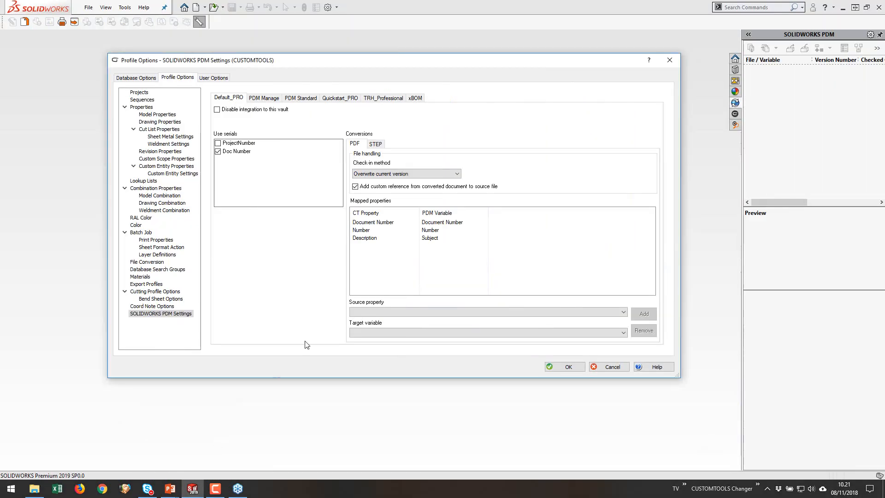
{"action": "left_click", "coordinate": [364, 238]}
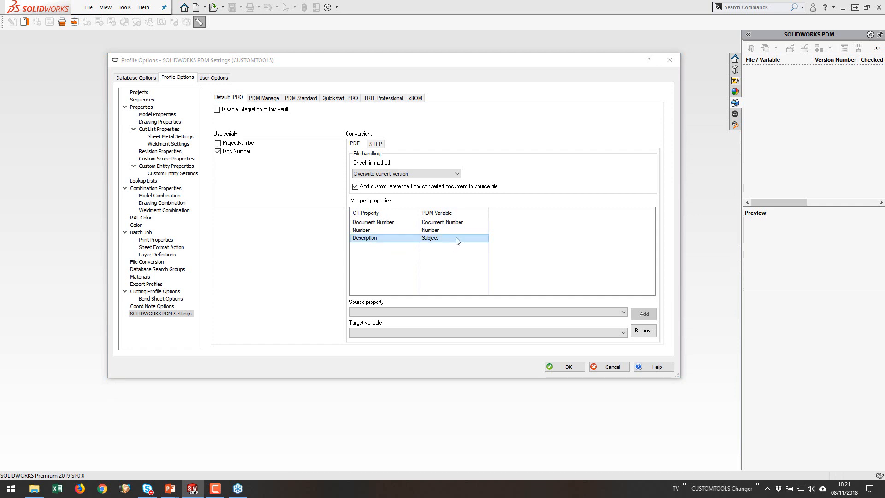
Step: Map the [Model] Description property to the Description variable for STEP conversions, and close the profile options without saving
{"action": "left_click", "coordinate": [375, 143]}
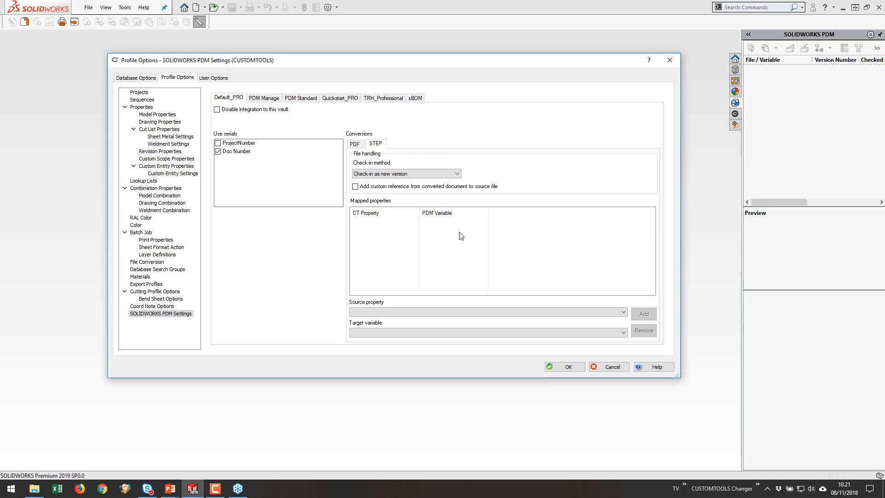
{"action": "left_click", "coordinate": [377, 314]}
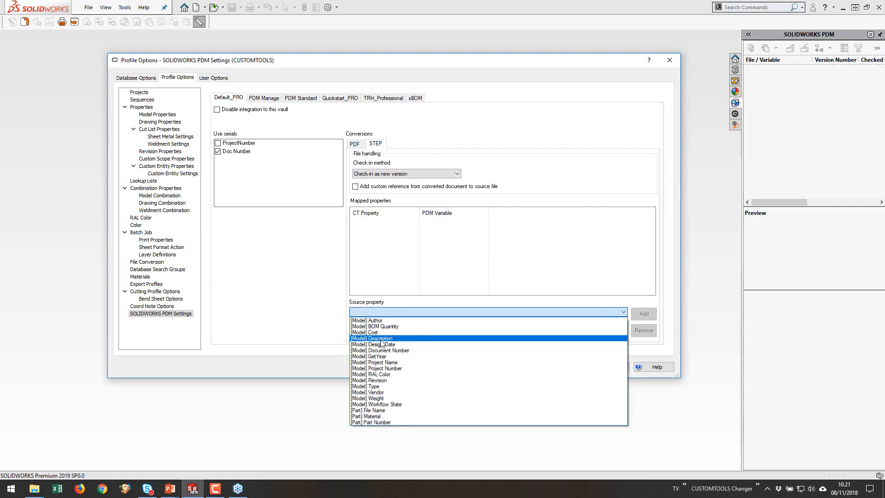
{"action": "left_click", "coordinate": [382, 339]}
{"action": "left_click", "coordinate": [385, 333]}
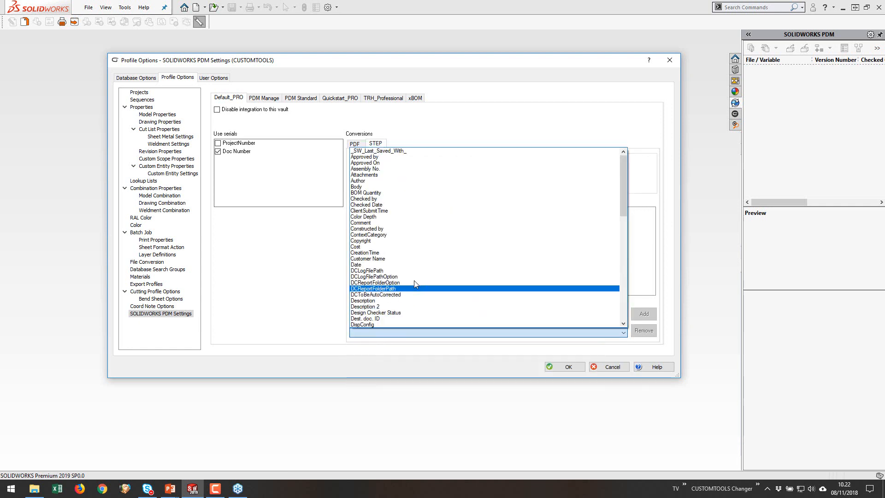
{"action": "scroll", "coordinate": [394, 302], "scroll_direction": "down", "scroll_amount": 1}
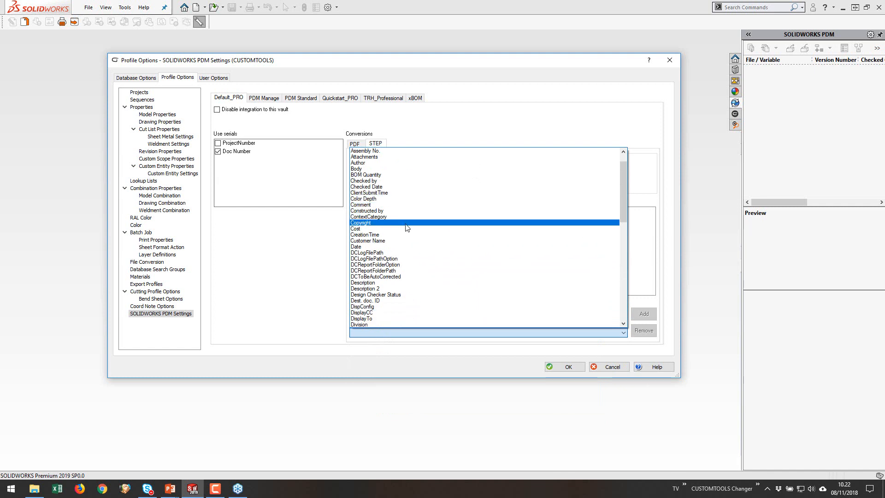
{"action": "left_click", "coordinate": [379, 283]}
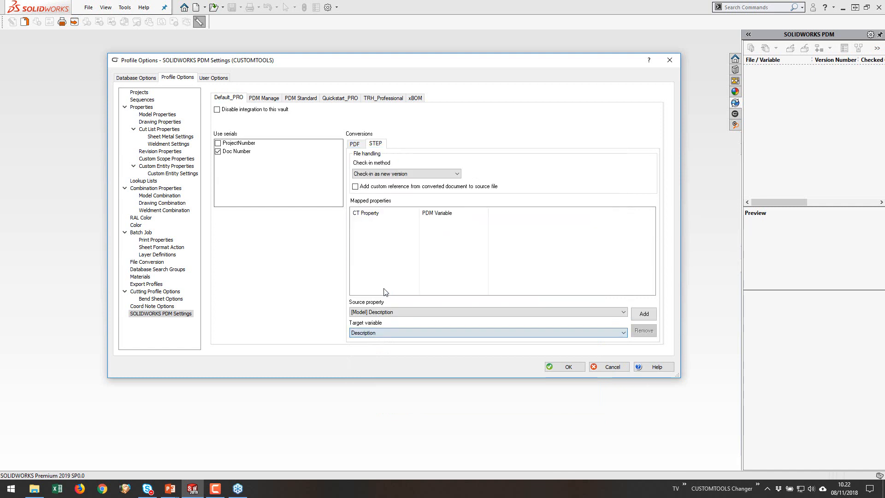
{"action": "left_click", "coordinate": [643, 316]}
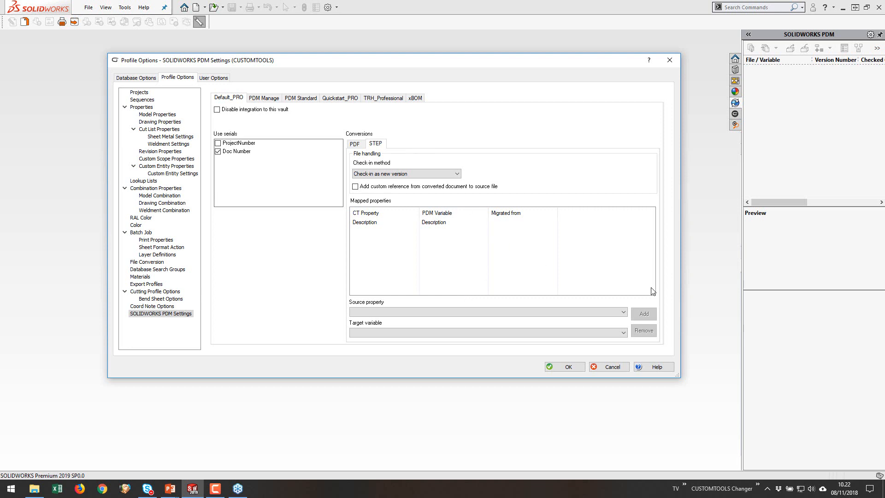
{"action": "left_click", "coordinate": [617, 368]}
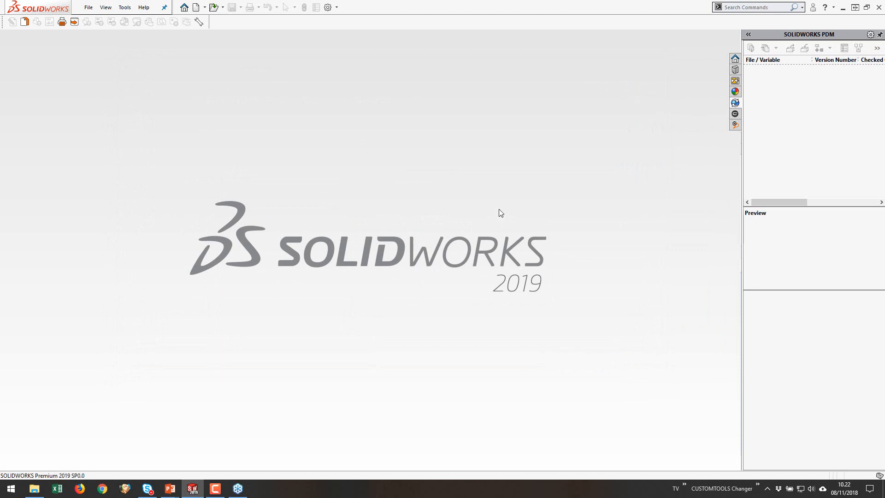
Step: Create a new part from the bottle template and assign its Part Number a new code from the Doc Number (Default_PRO) sequence
{"action": "left_click", "coordinate": [197, 4]}
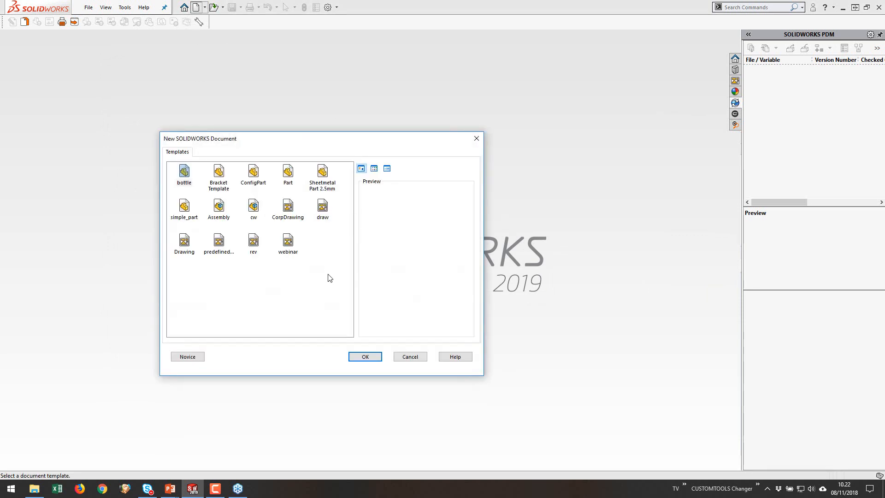
{"action": "left_click", "coordinate": [367, 357]}
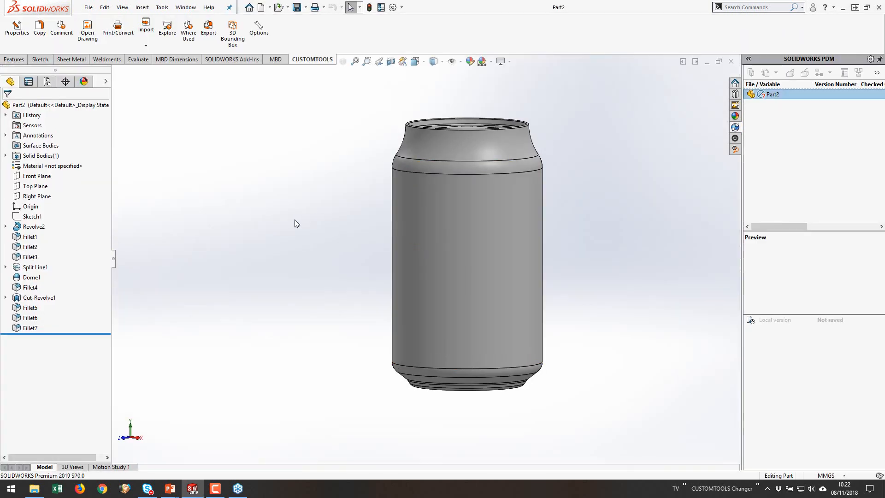
{"action": "left_click", "coordinate": [17, 32]}
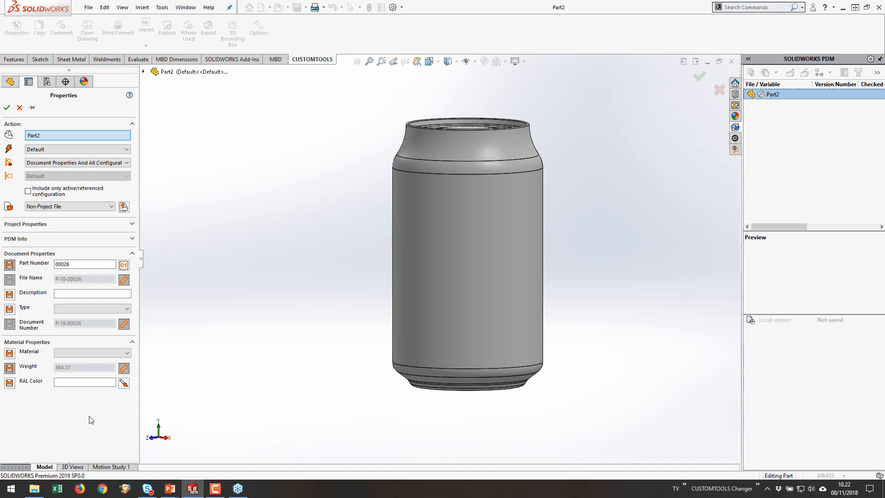
{"action": "left_click", "coordinate": [125, 265]}
{"action": "left_click", "coordinate": [123, 266]}
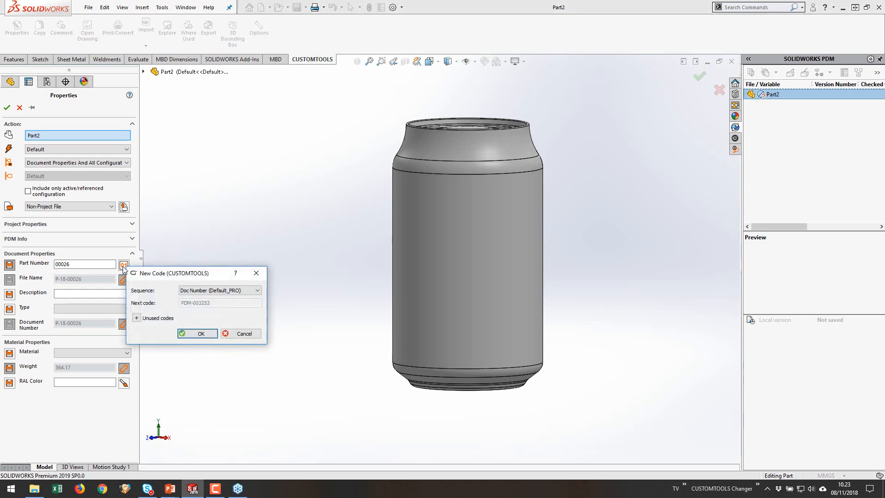
{"action": "left_click_drag", "start_coordinate": [179, 275], "coordinate": [189, 254]}
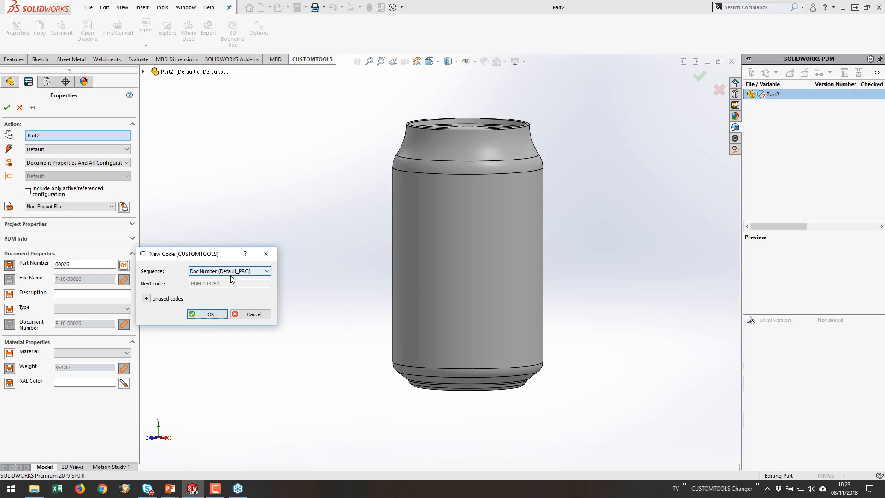
{"action": "left_click", "coordinate": [206, 314]}
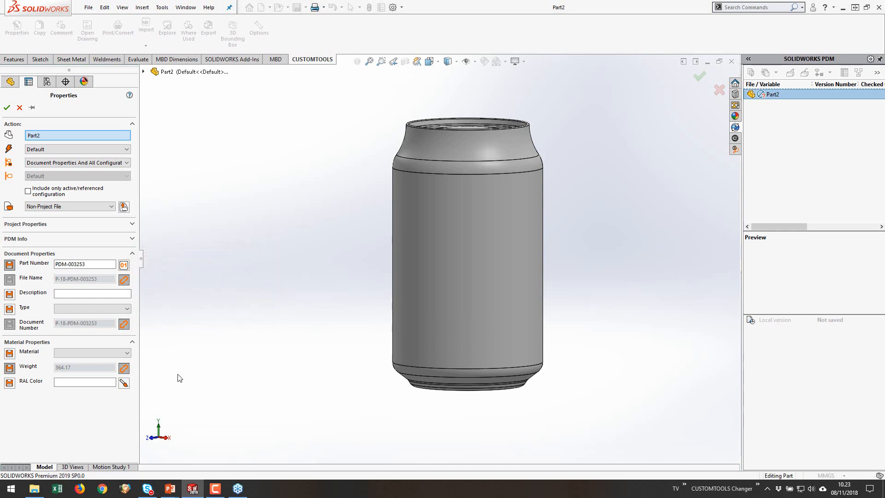